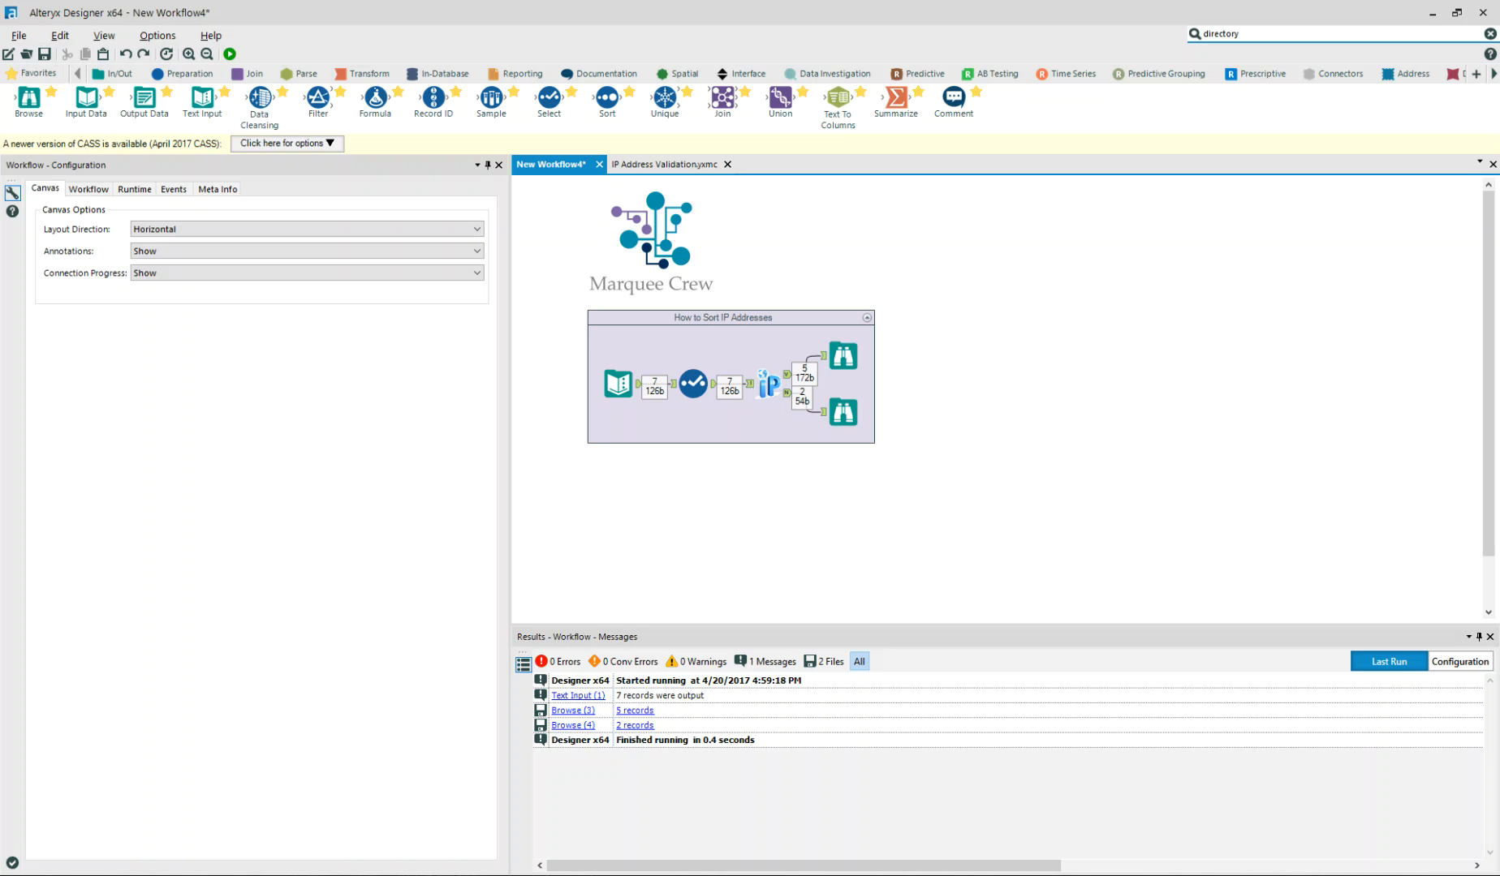
# Review the text input's IP records, the IP Address Validation macro's settings, and the valid-output Browse data.
pyautogui.click(618, 384)
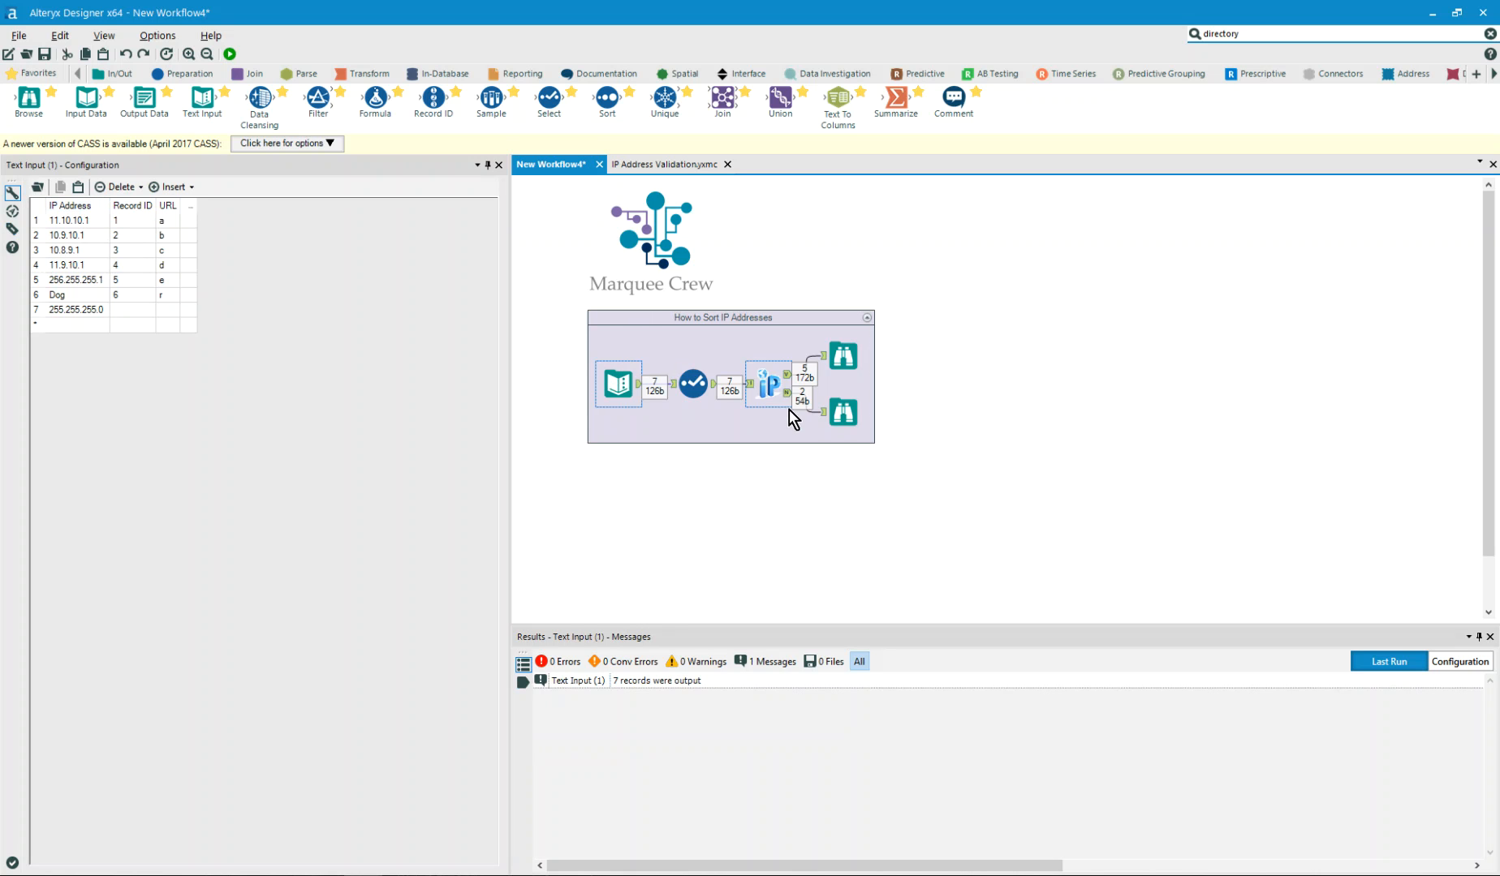
pyautogui.click(774, 389)
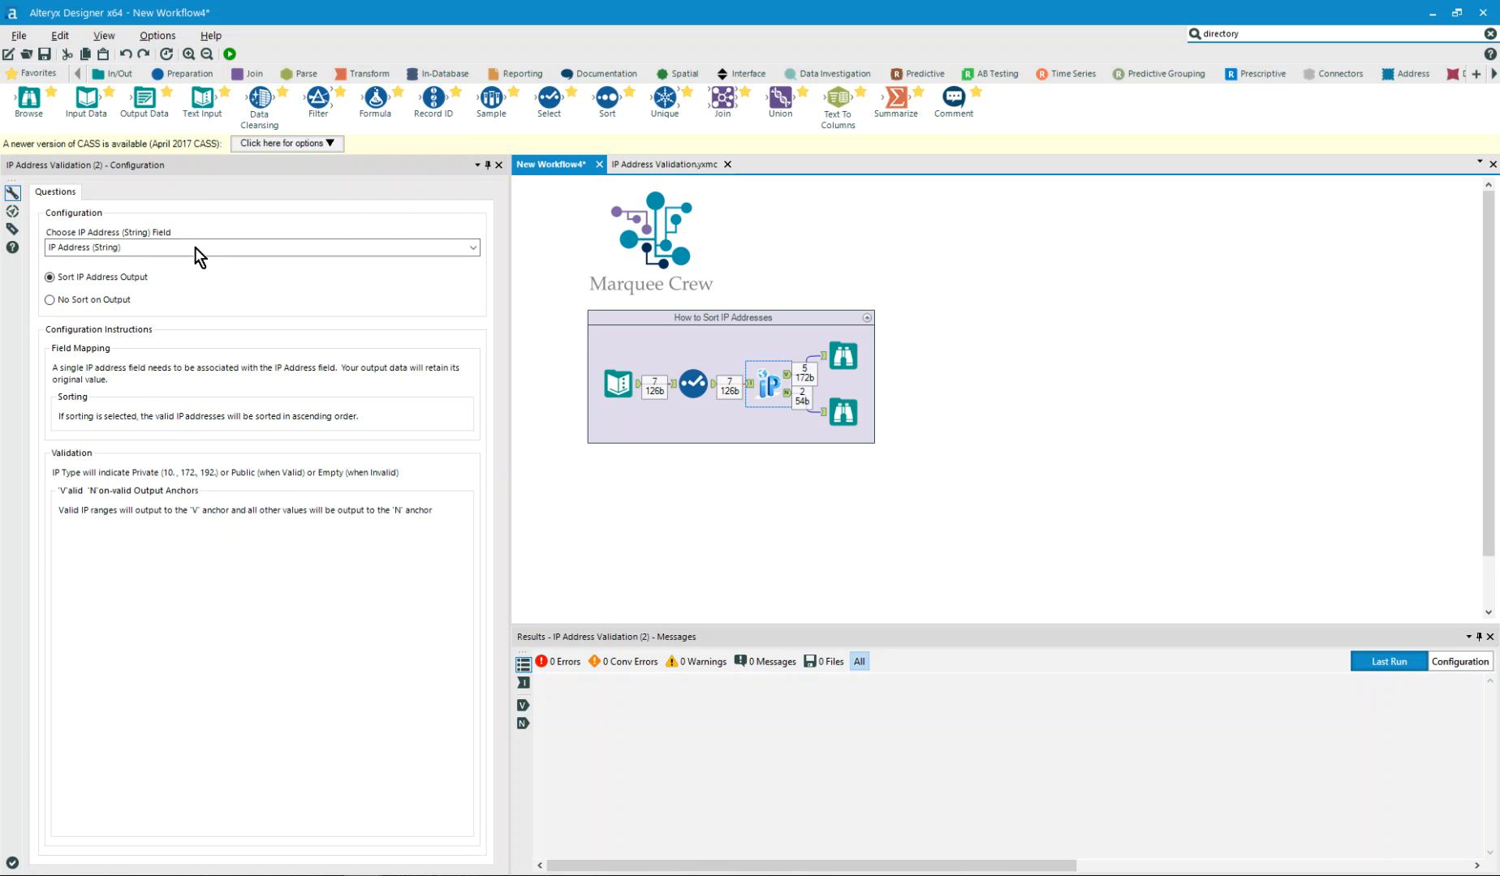
pyautogui.click(841, 347)
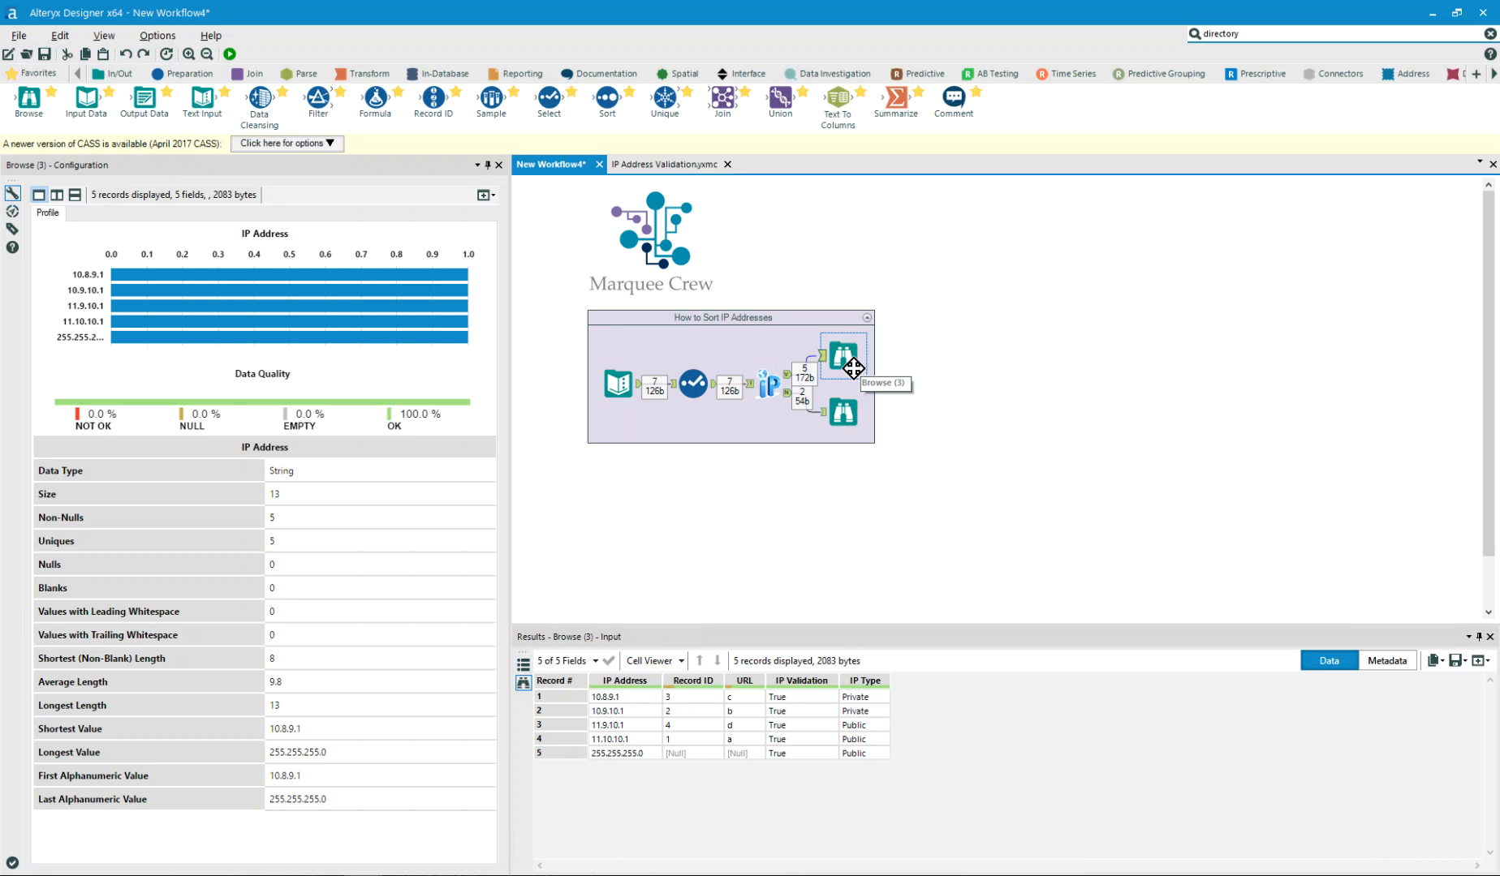
# Rename the IP Address field to ORIG IP in the Select tool.
pyautogui.click(694, 385)
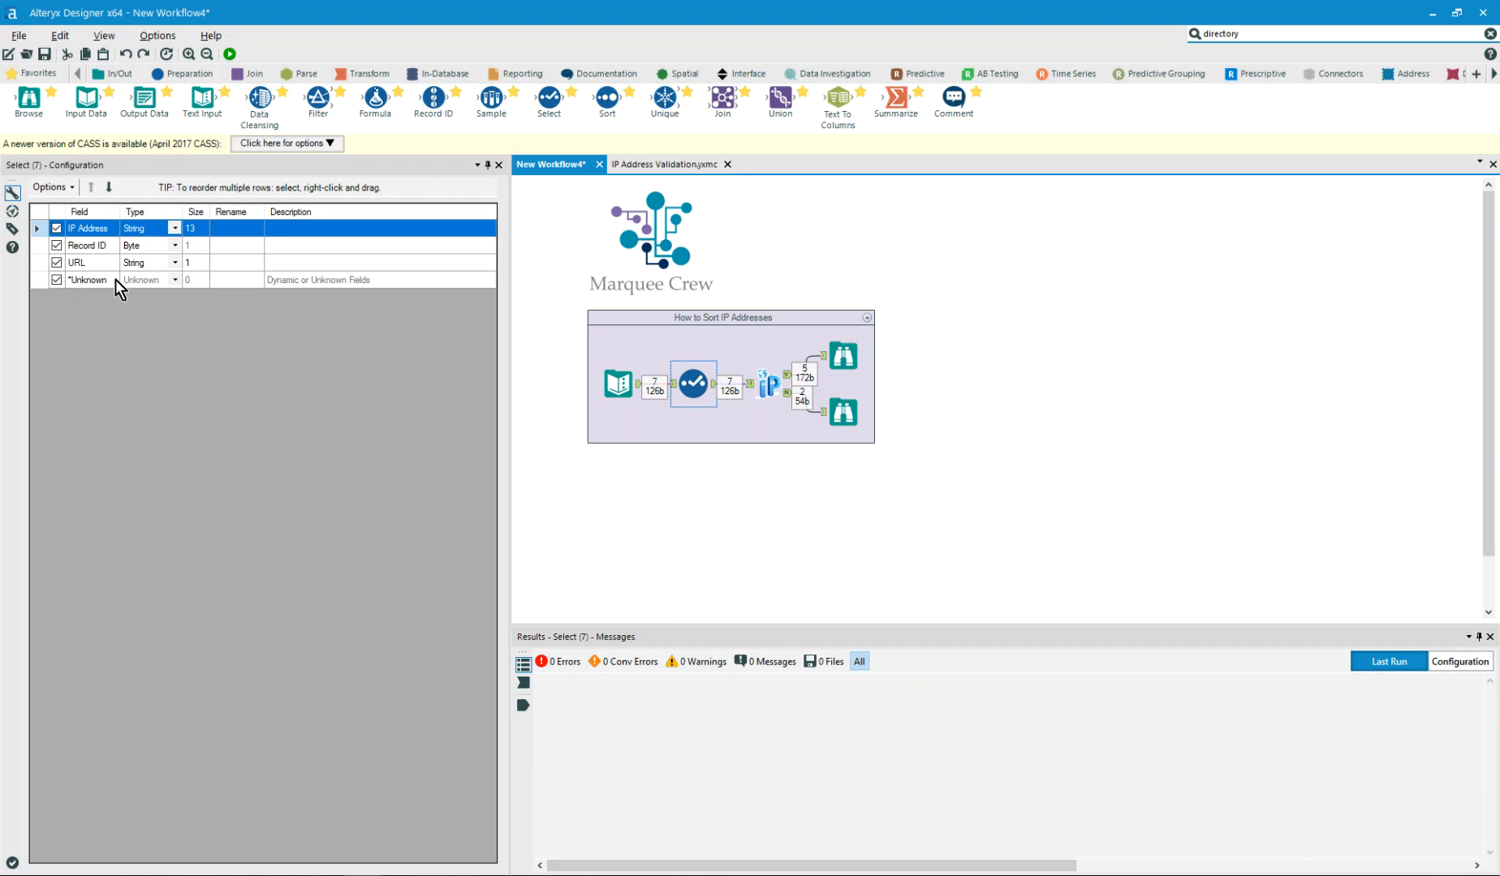
pyautogui.click(231, 228)
pyautogui.write('ORIG IP')
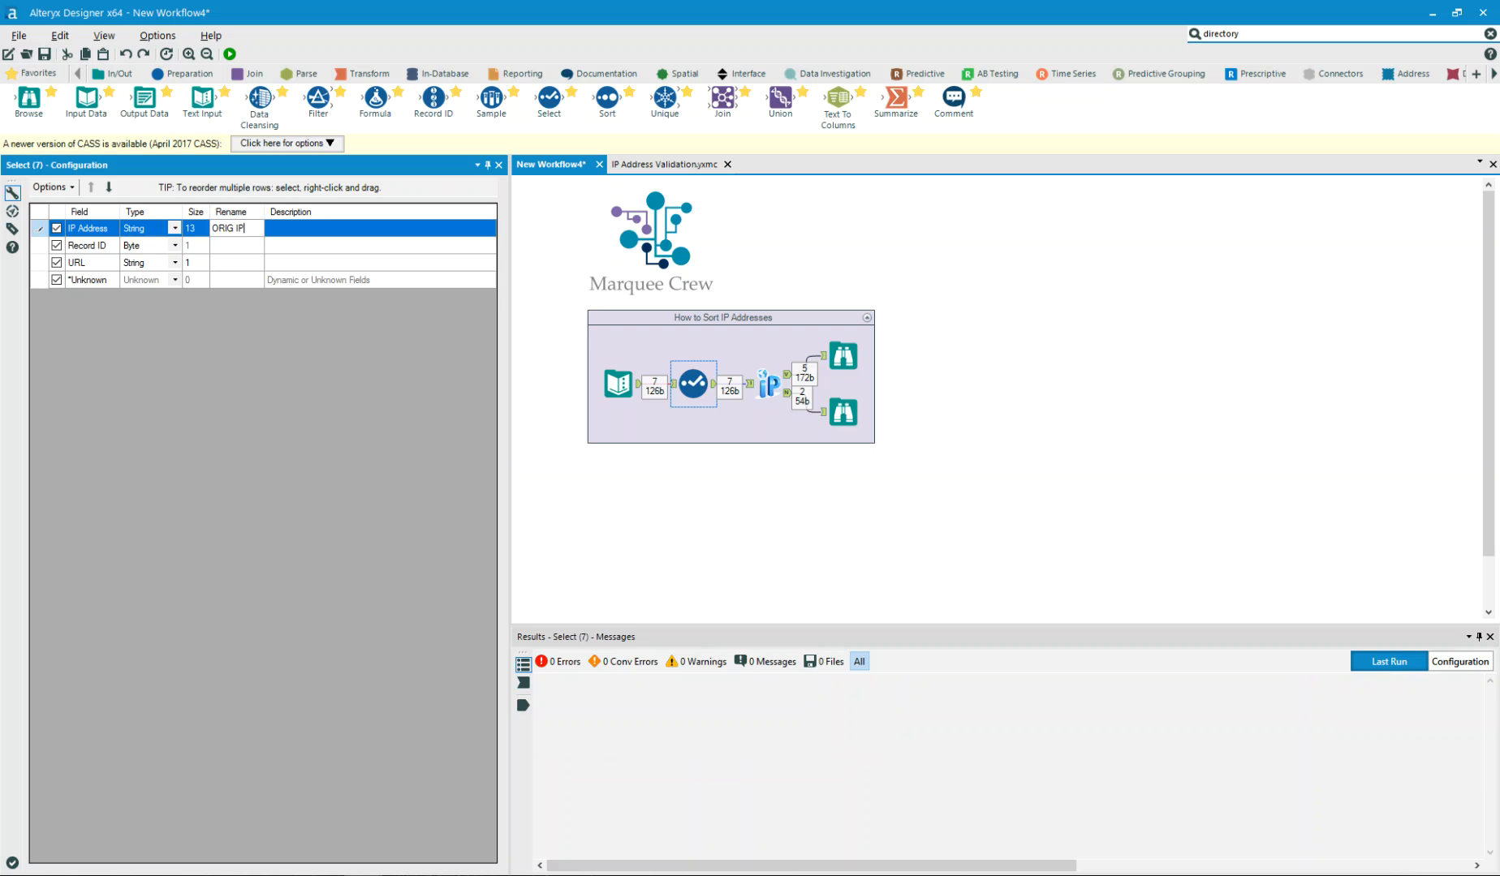
# Set the IP Address Validation macro's IP address field to ORIG IP (String).
pyautogui.click(767, 383)
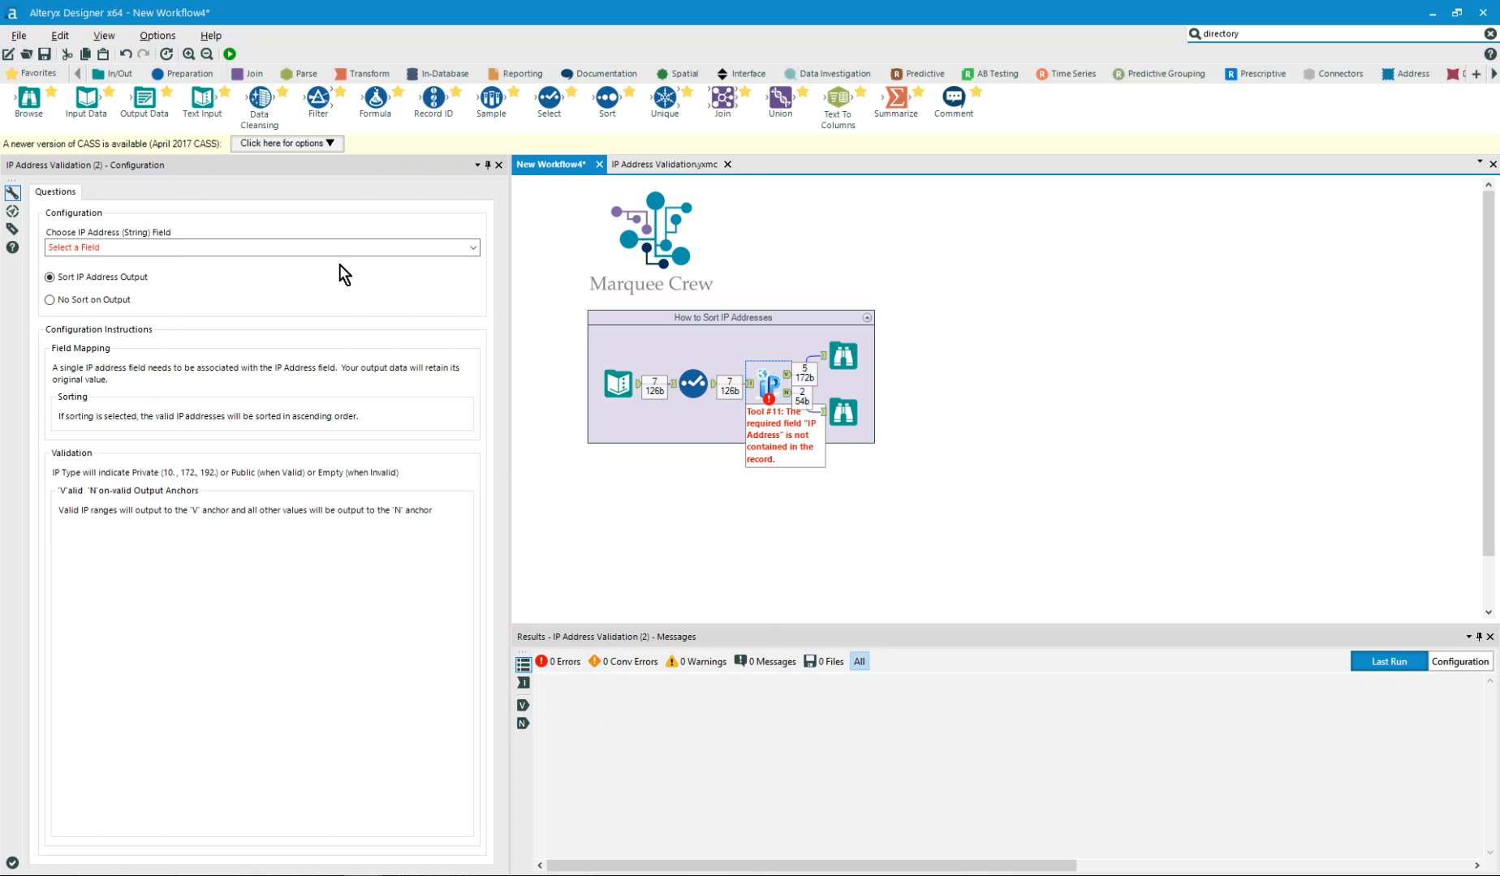
pyautogui.click(169, 249)
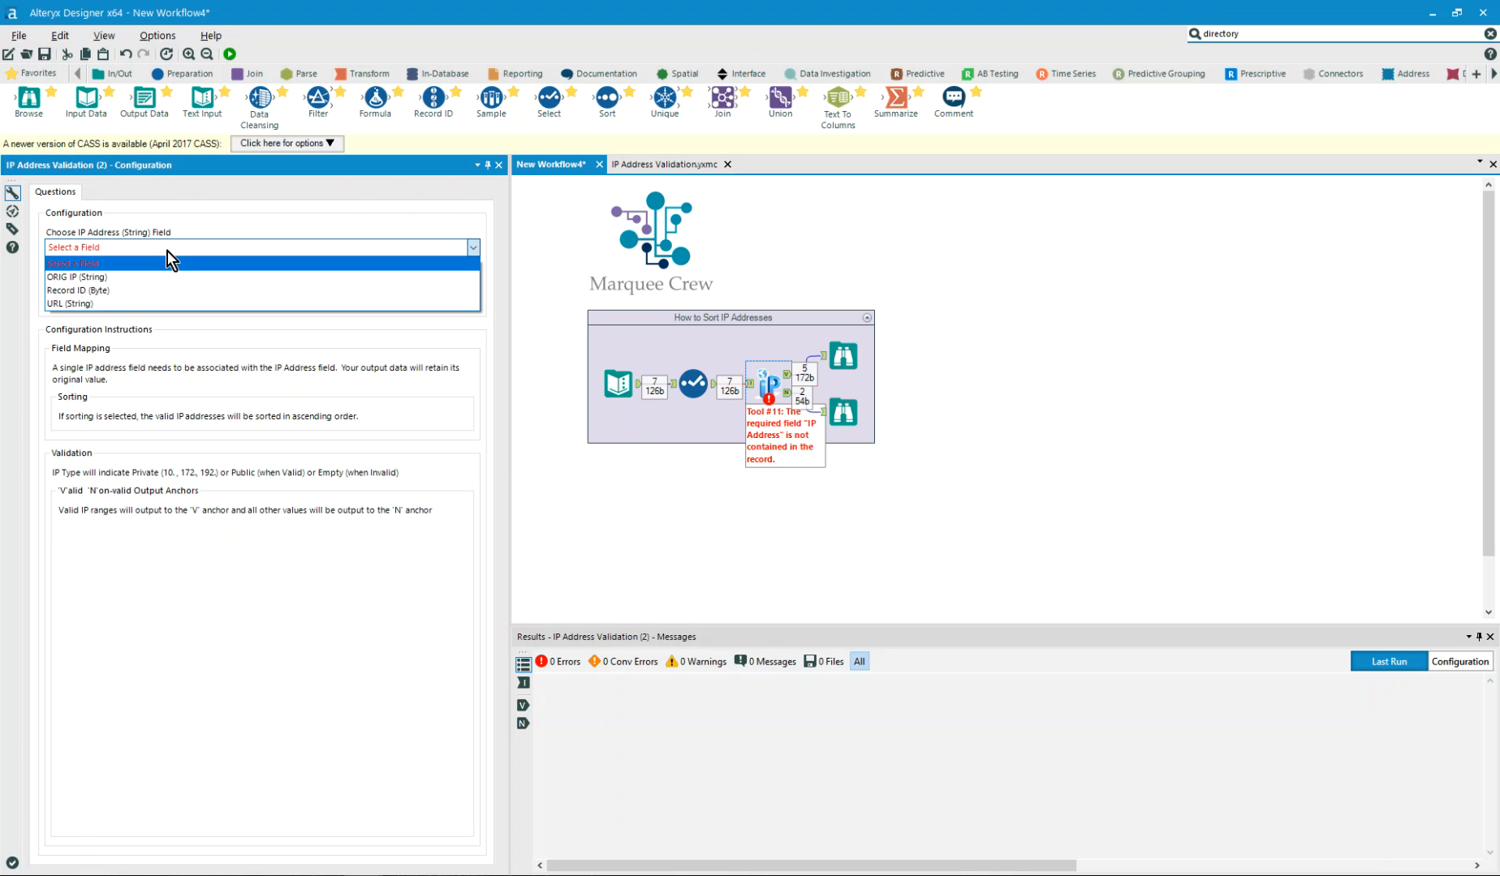
pyautogui.click(95, 276)
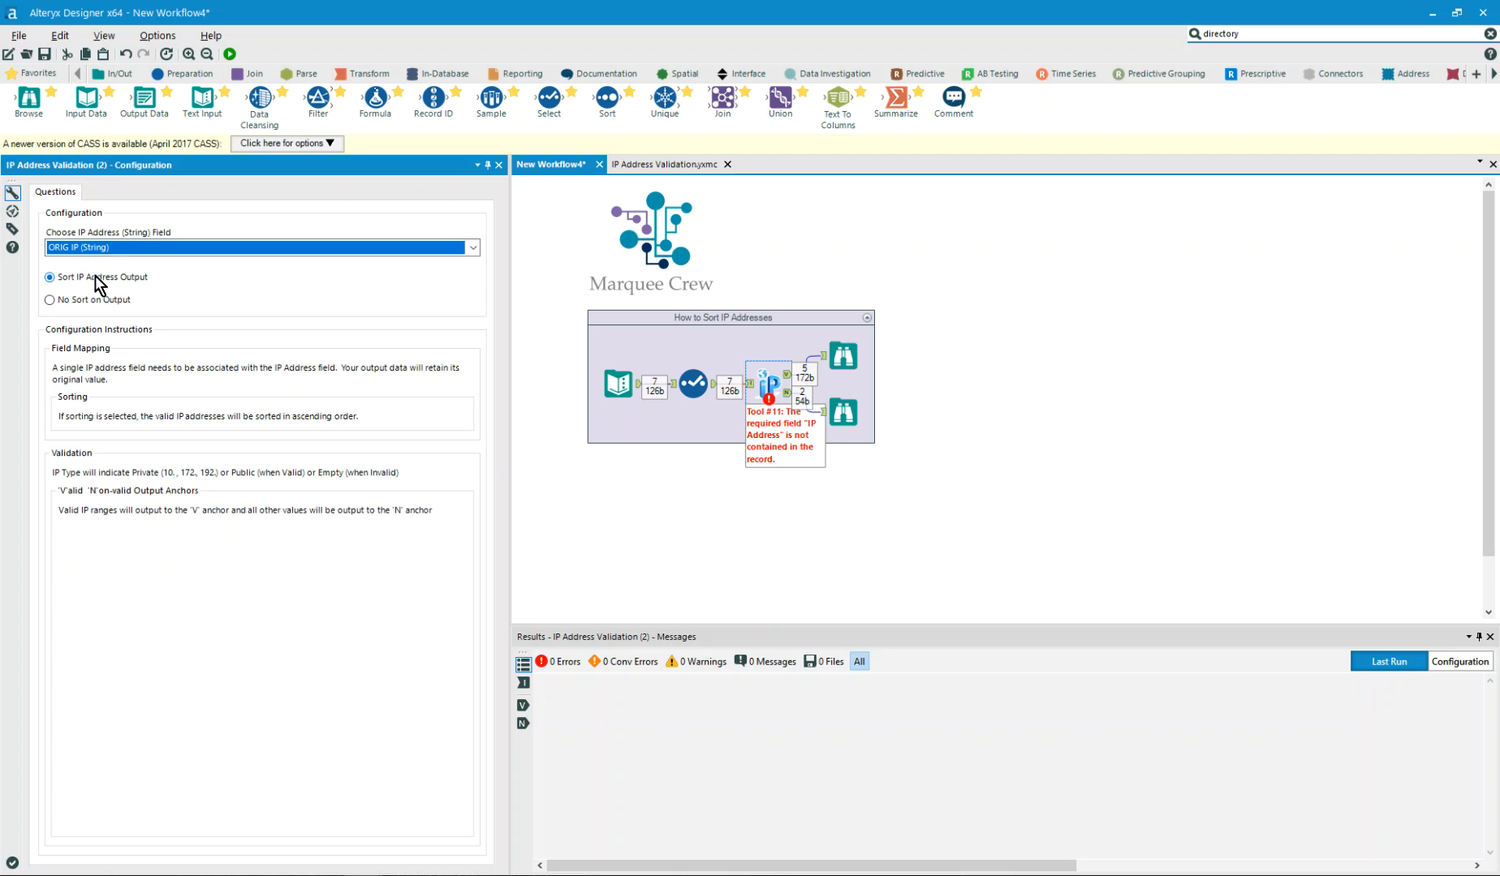
# Run the workflow and view the valid records in the Browse tool on the V output.
pyautogui.click(229, 55)
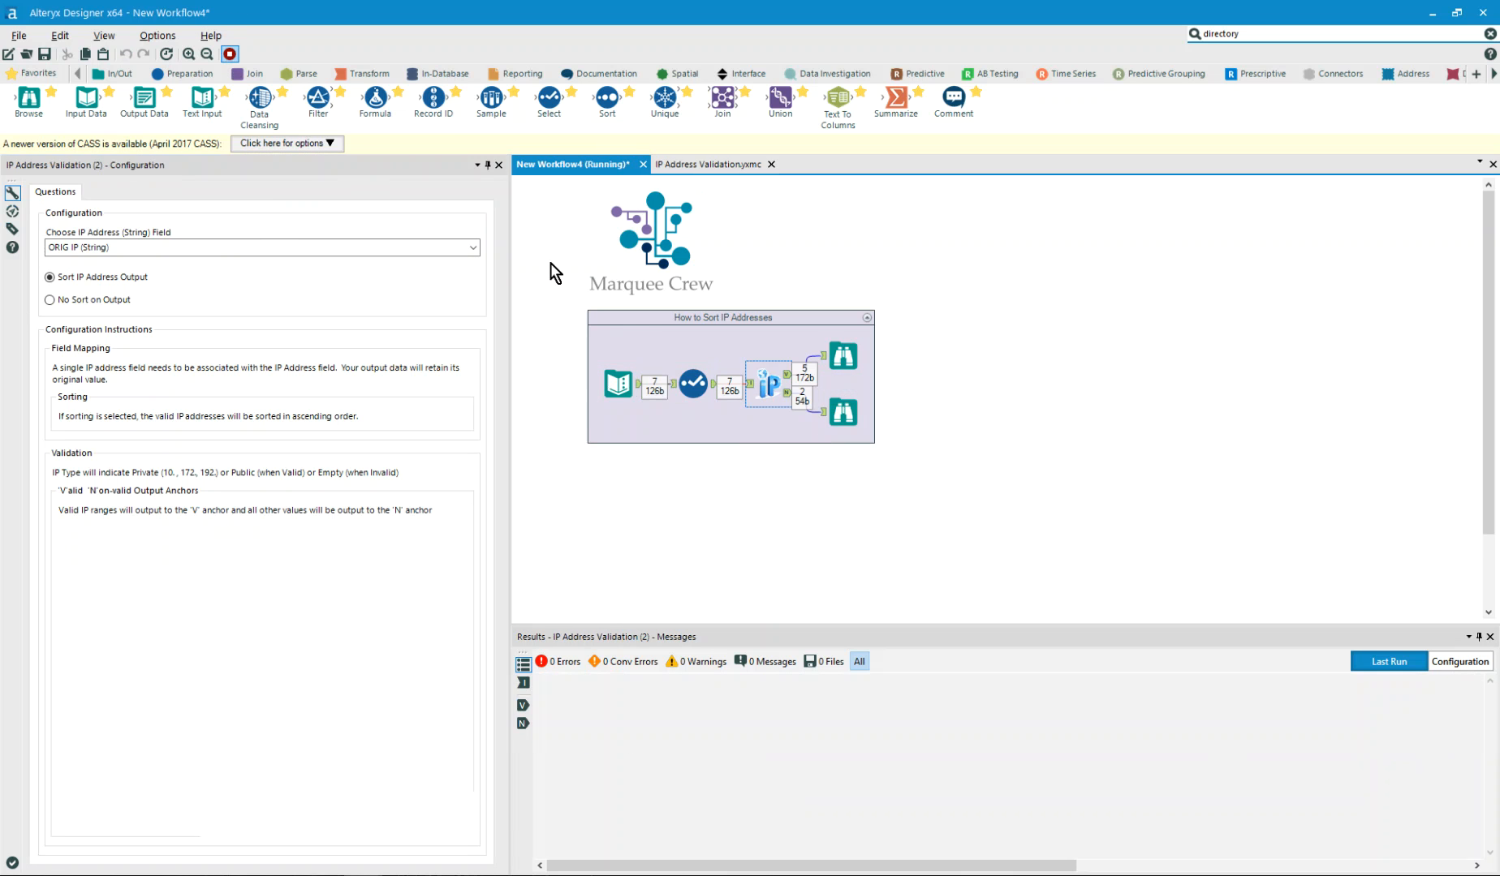
pyautogui.click(845, 363)
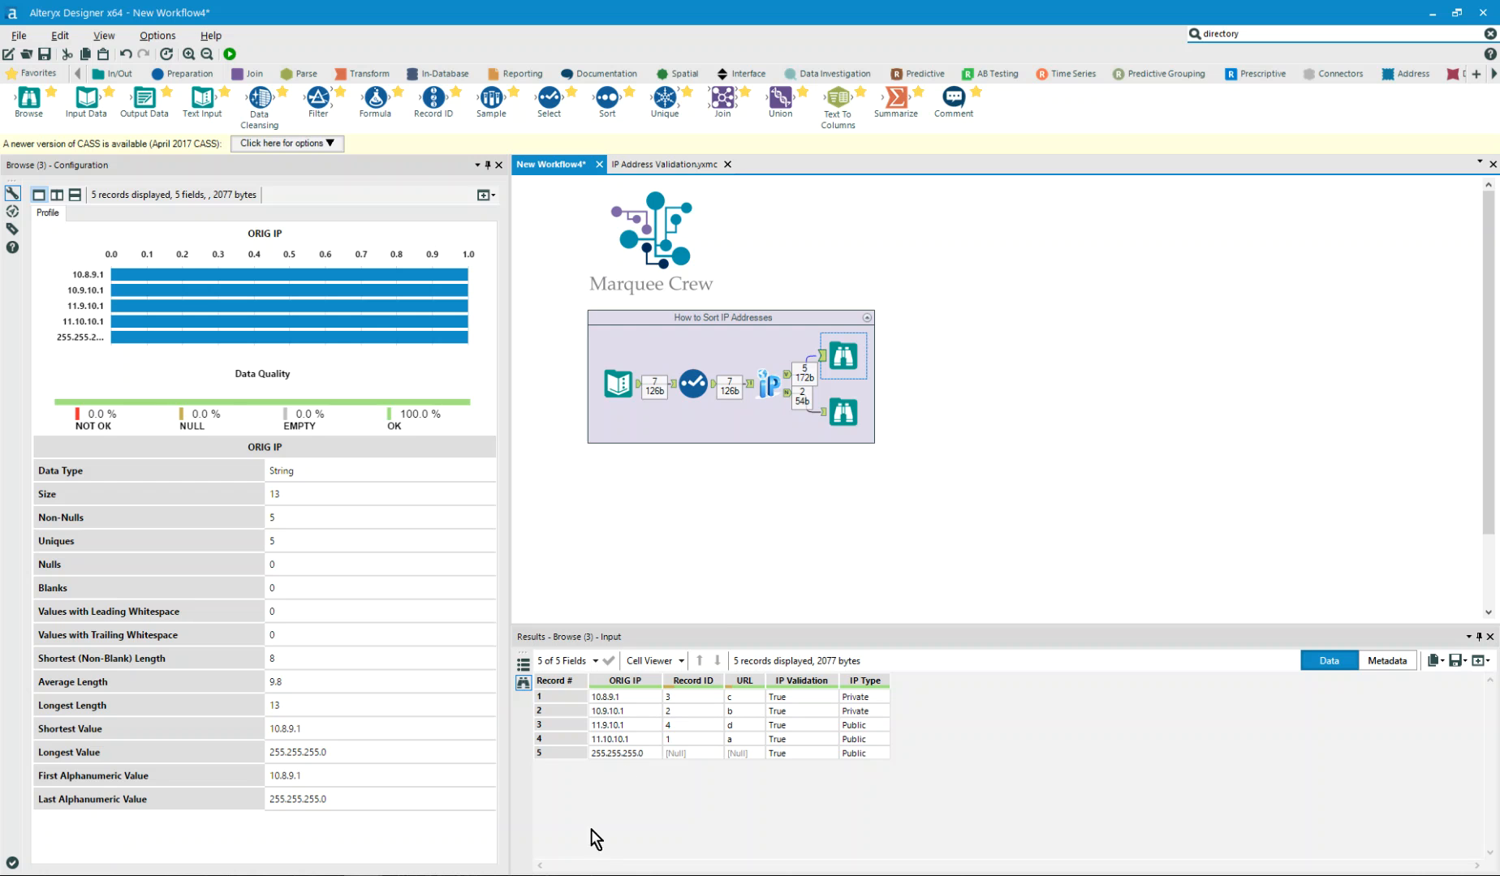
pyautogui.click(633, 231)
# Delete the Update Select with Reverse Field Map action from the IP Address Validation macro and save the macro.
pyautogui.click(671, 164)
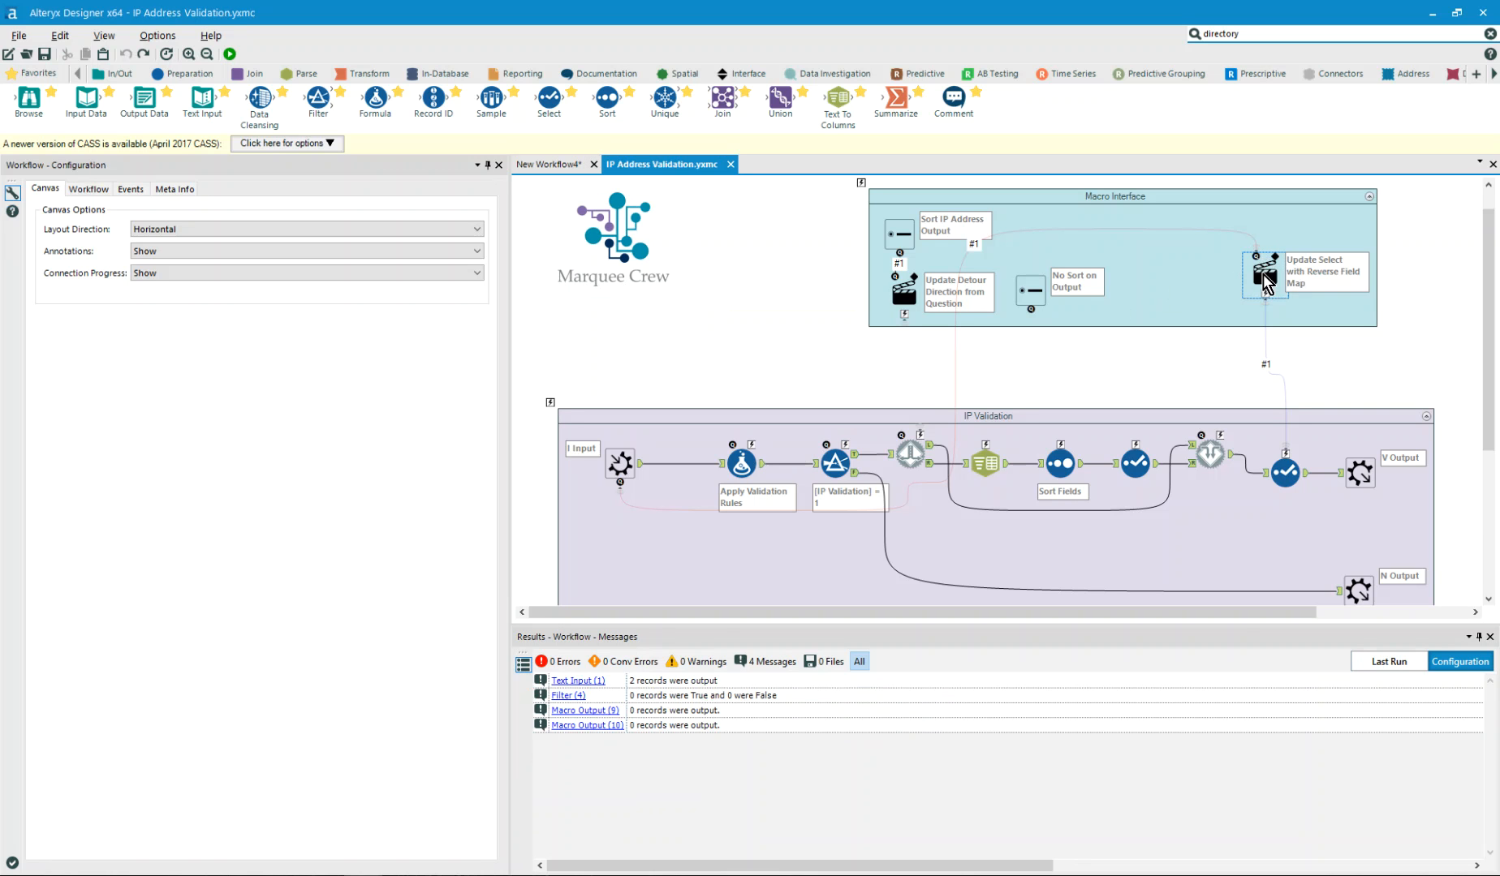
pyautogui.click(1262, 274)
pyautogui.rightClick(1263, 275)
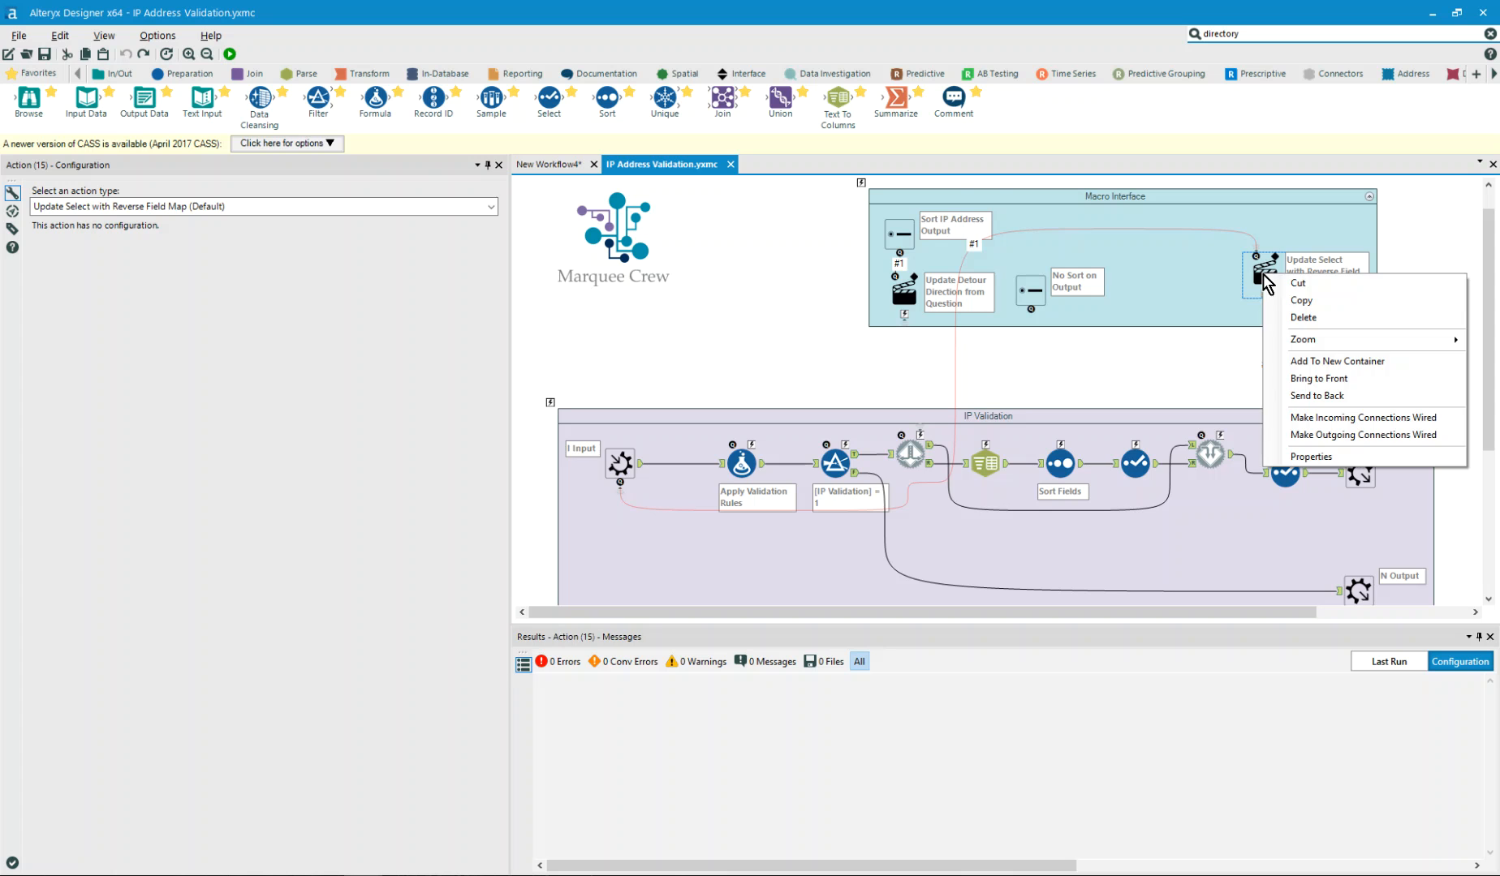
pyautogui.click(1301, 317)
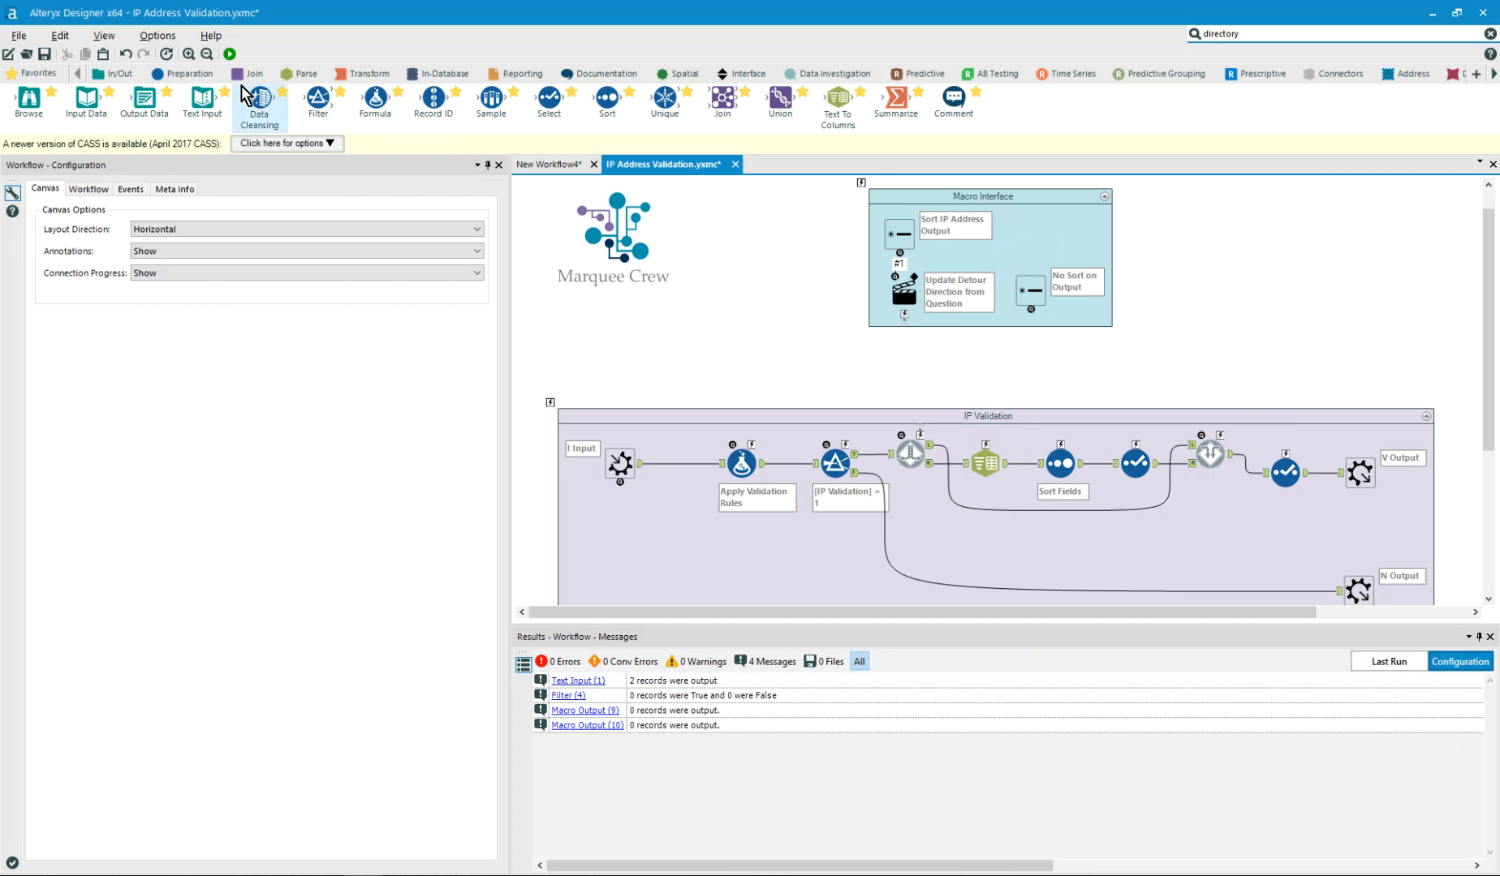
pyautogui.click(44, 54)
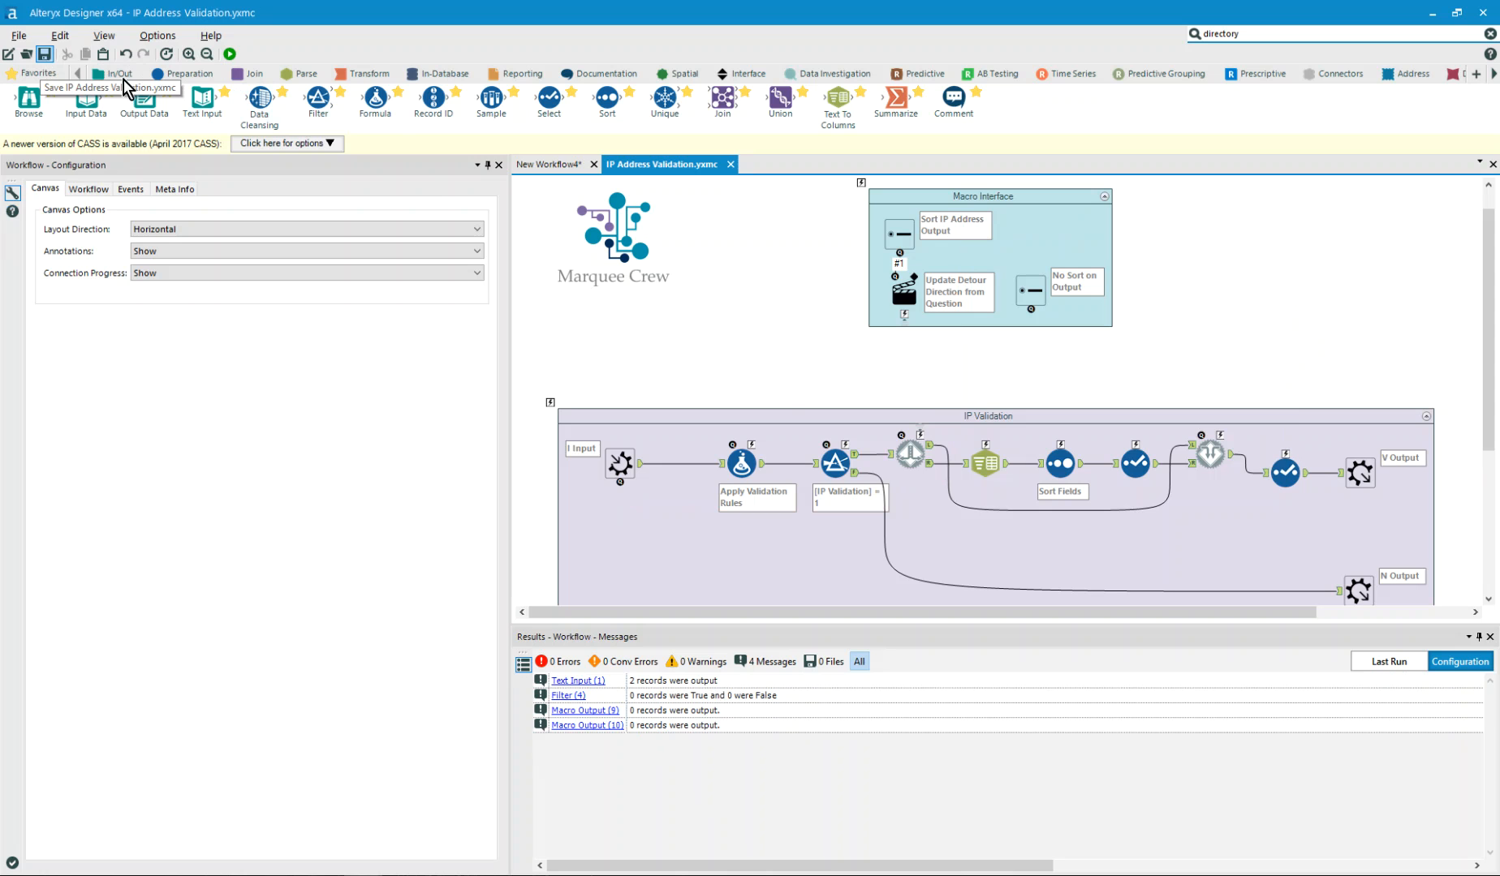
# Rerun New Workflow4 and compare the valid output's field names with the rename in the Select tool.
pyautogui.click(532, 165)
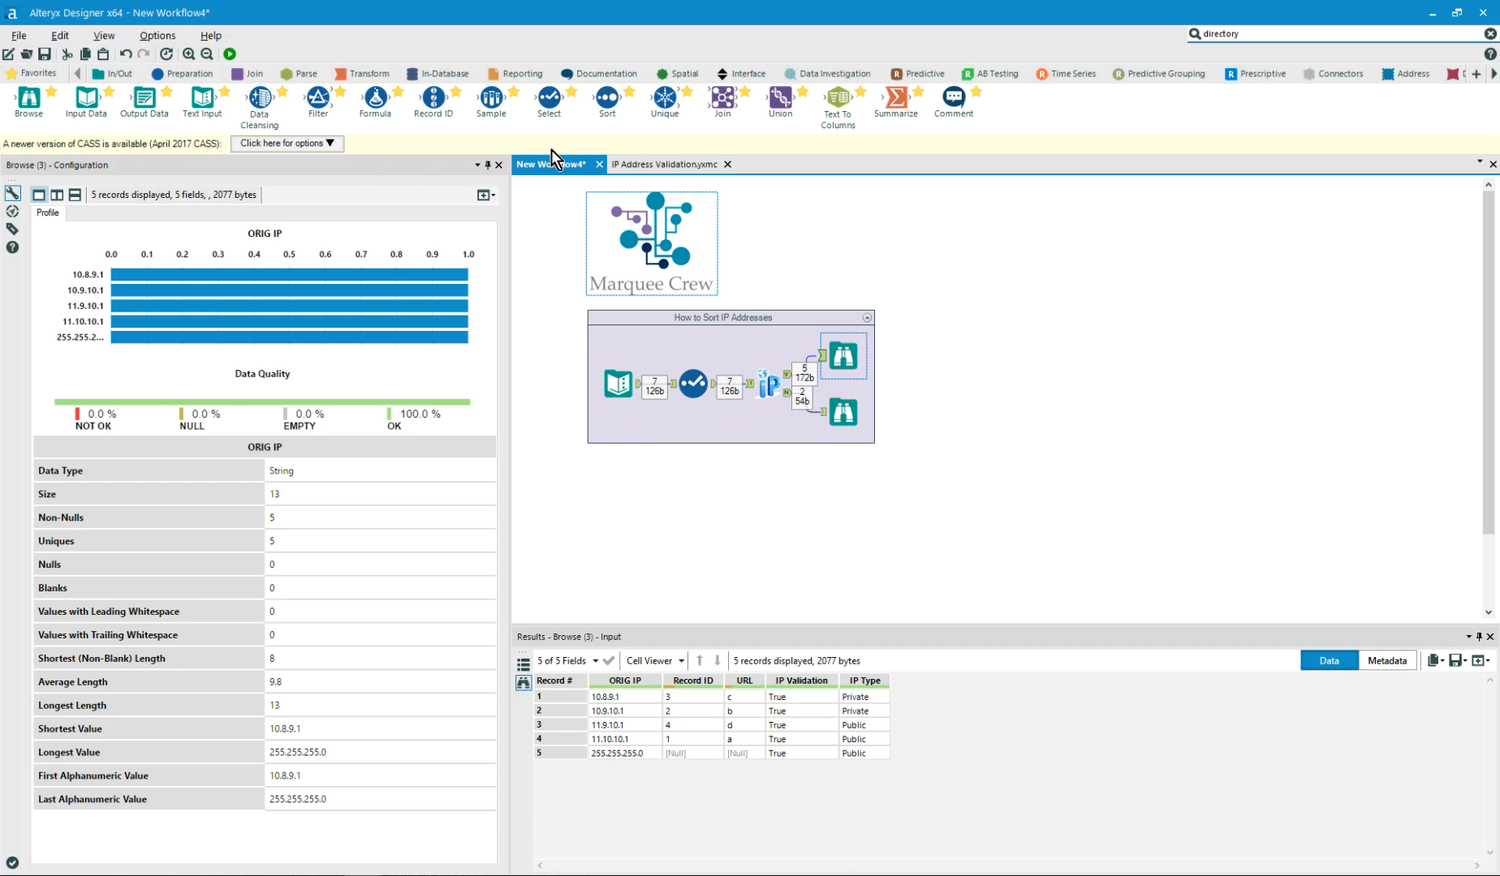
pyautogui.click(229, 54)
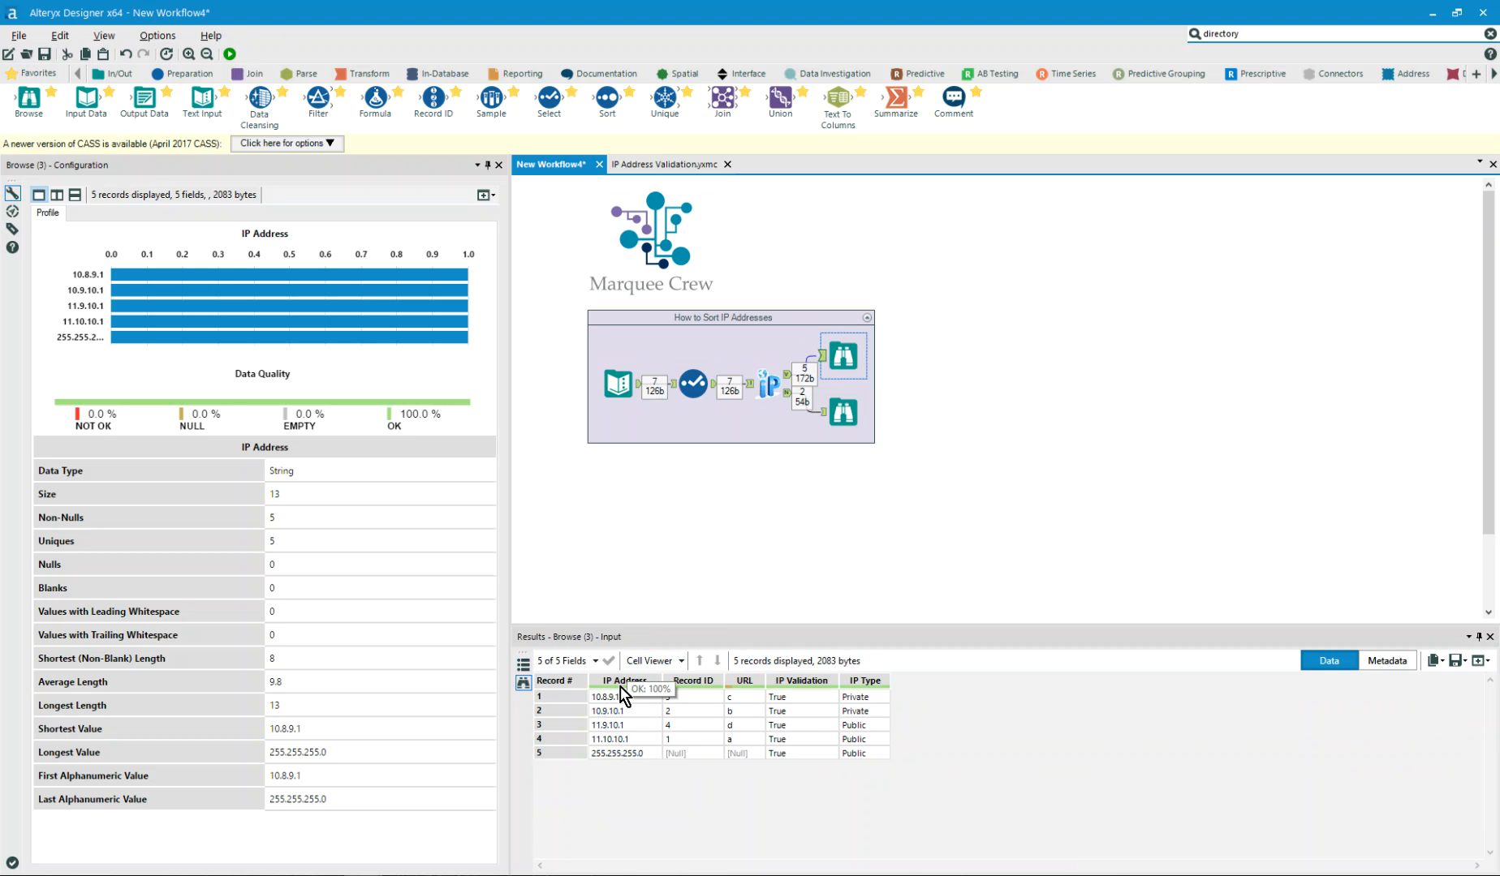
pyautogui.click(695, 385)
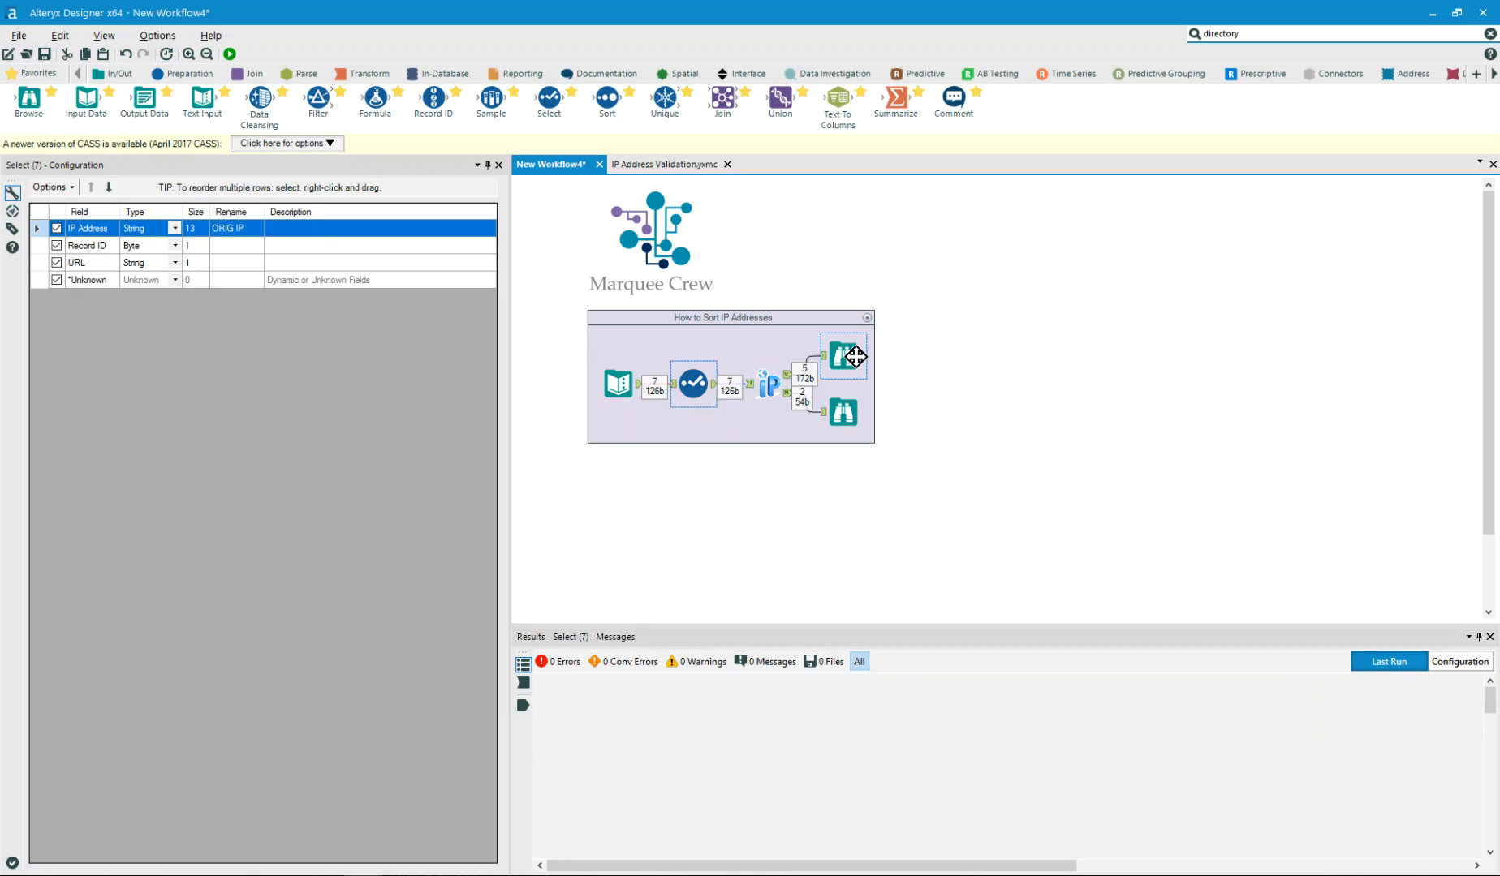
pyautogui.click(846, 359)
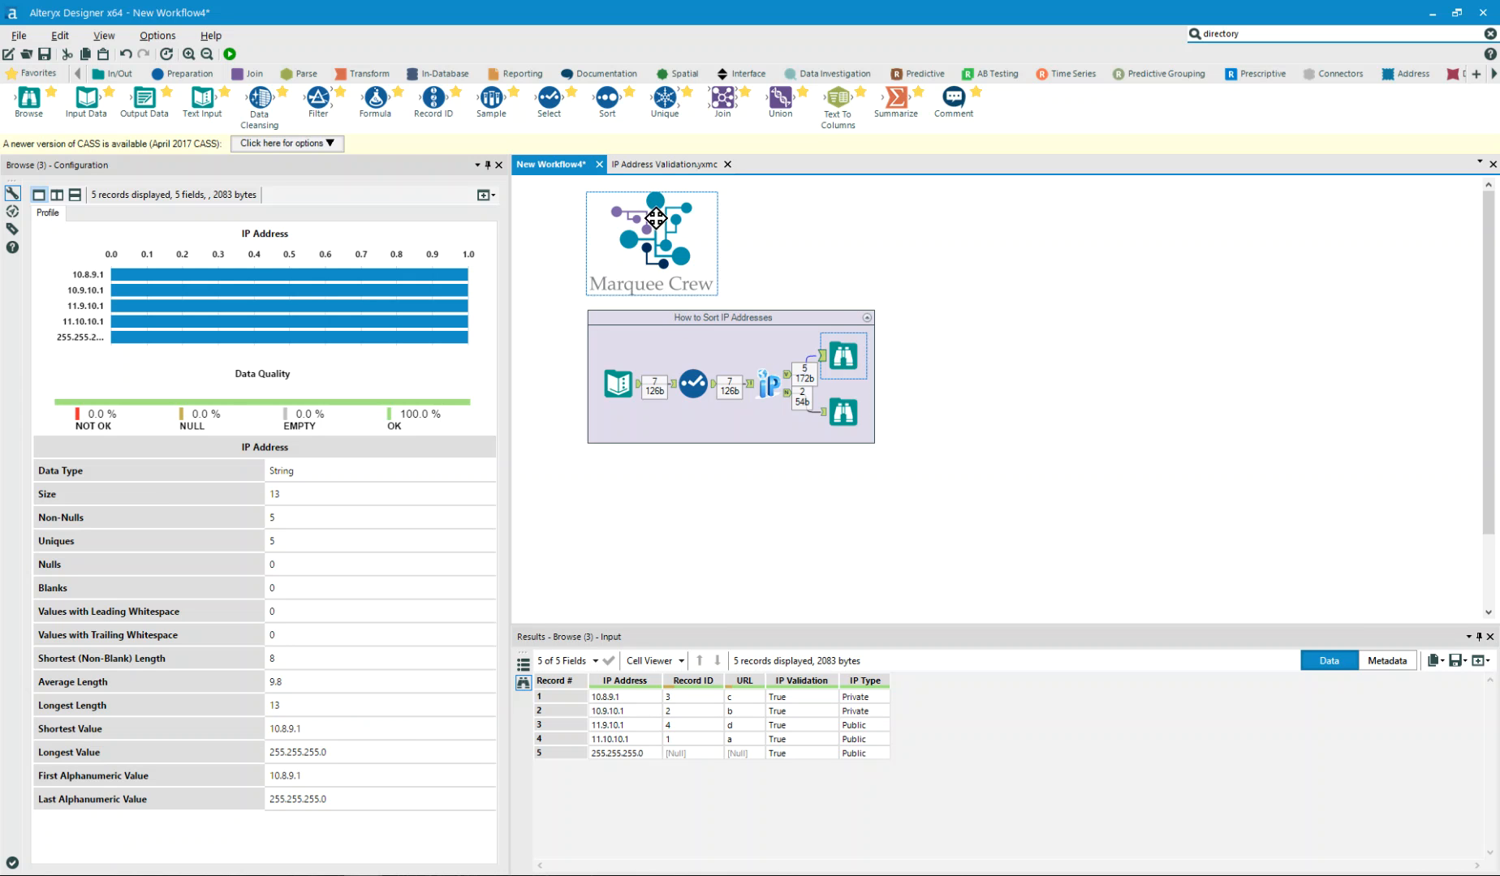
# Undo the deletion of the reverse field map action in the IP Address Validation macro and view that action's configuration.
pyautogui.click(658, 164)
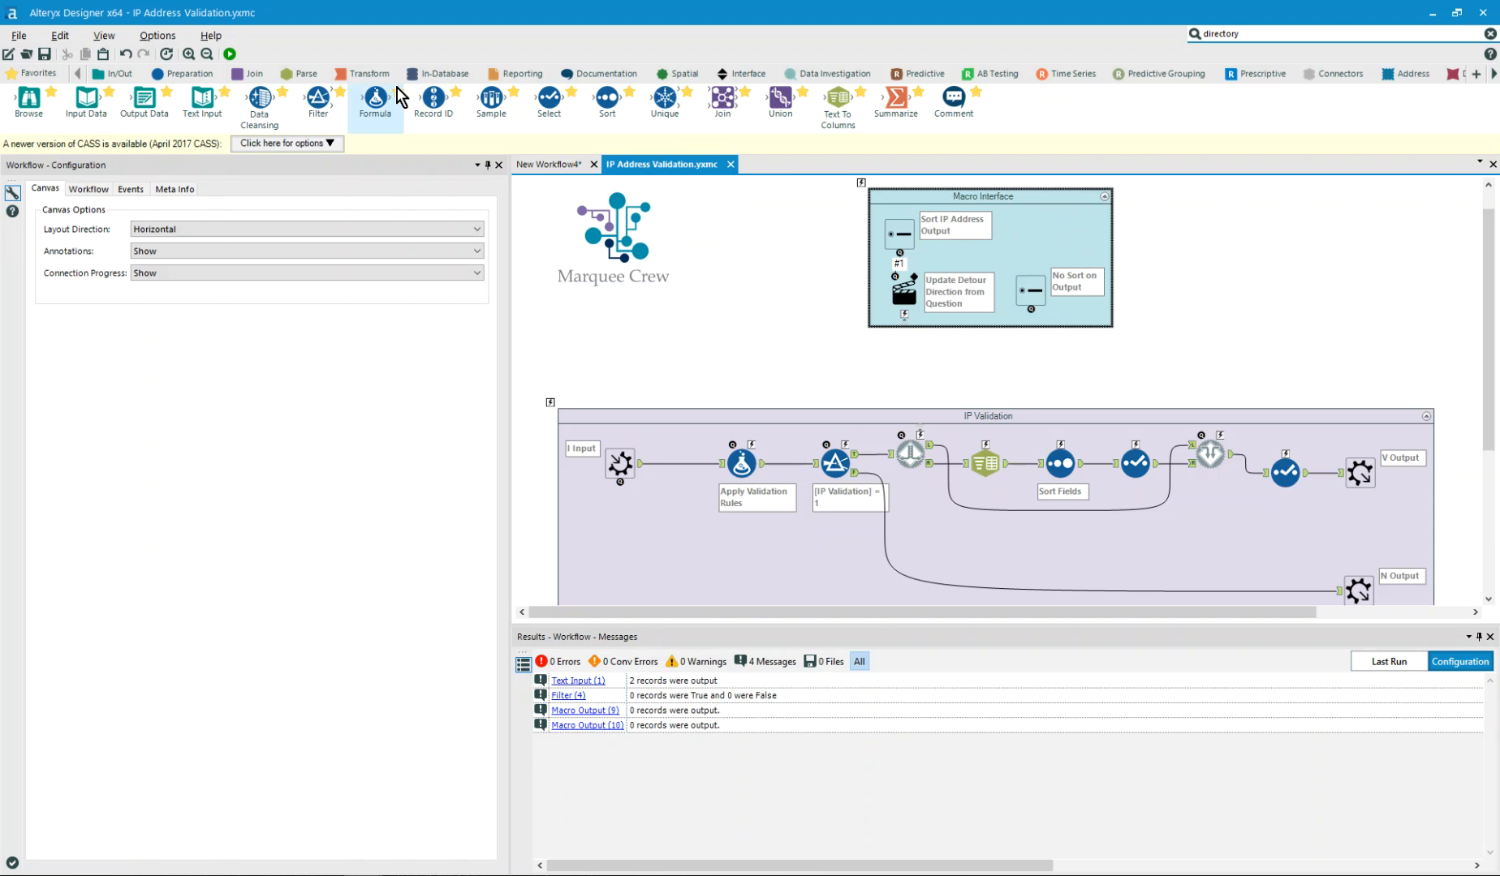
pyautogui.click(125, 55)
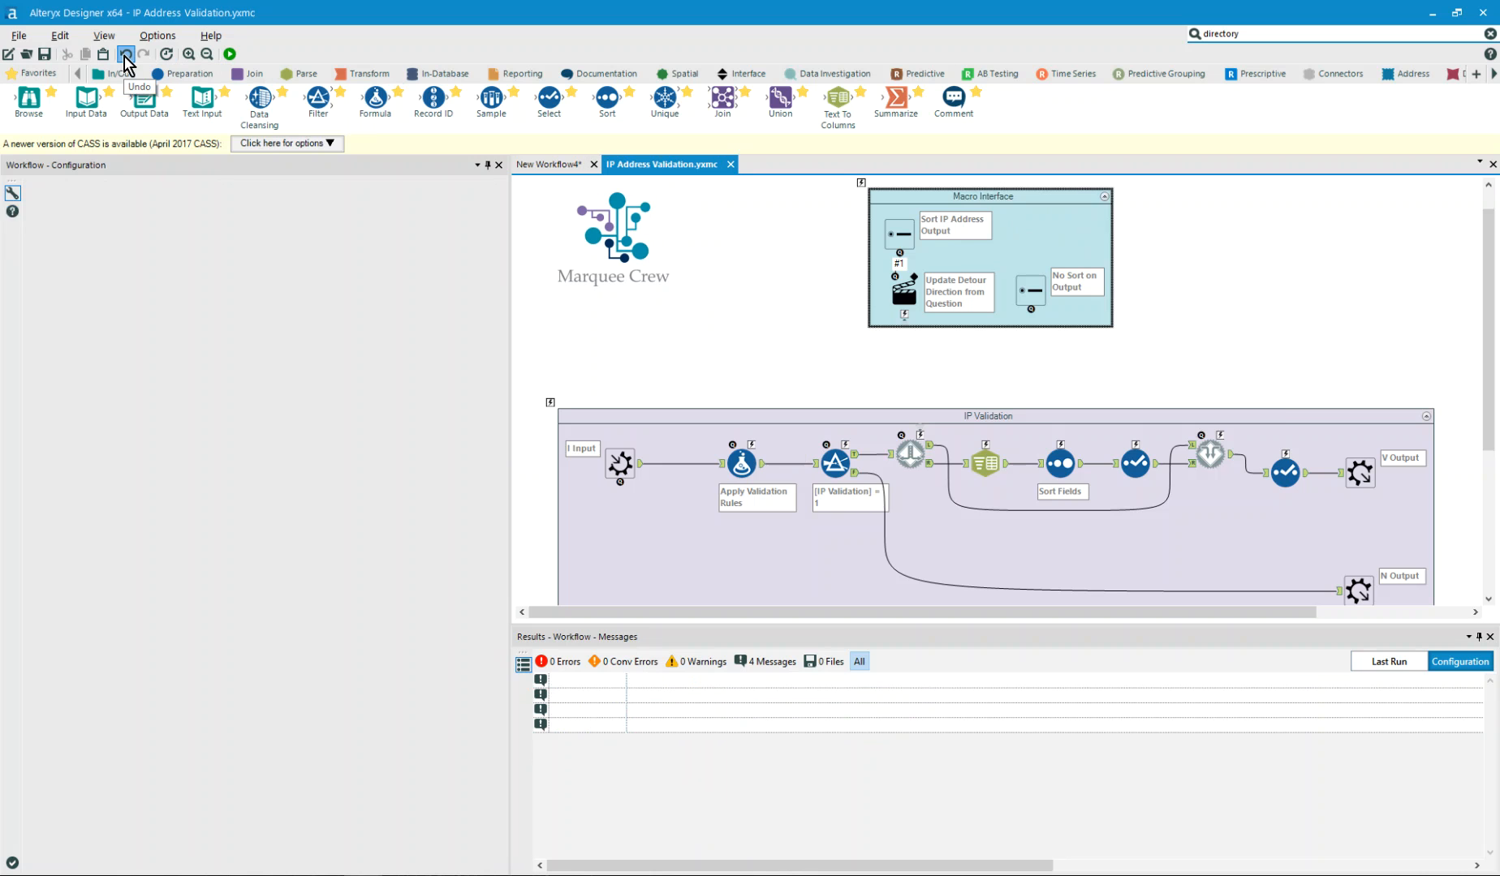
pyautogui.click(1259, 267)
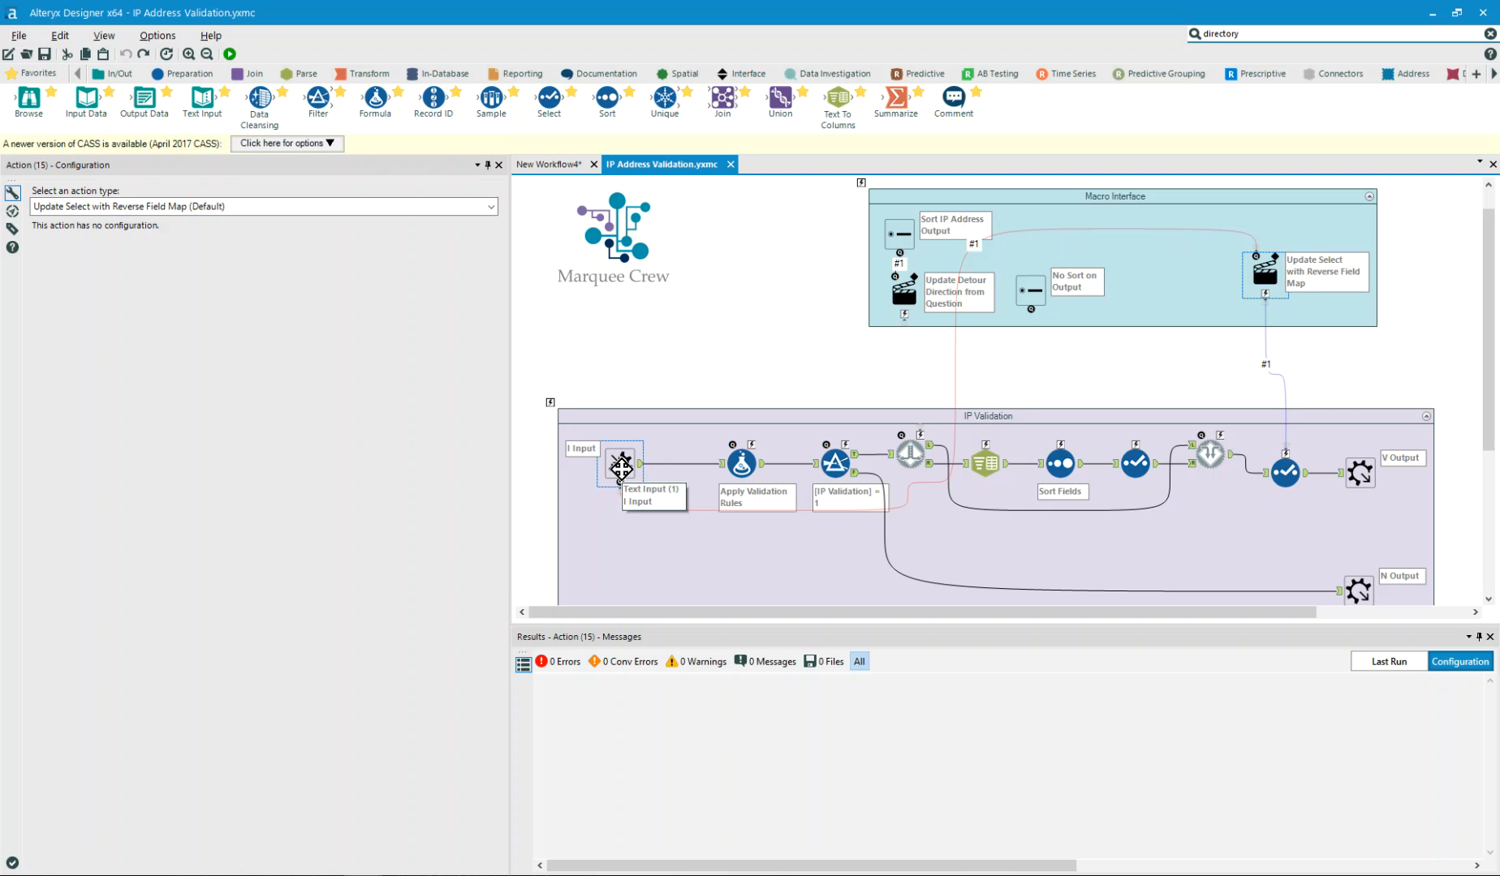
# Select the macro input and open the Interface Designer to show the macro's question layout.
pyautogui.click(621, 468)
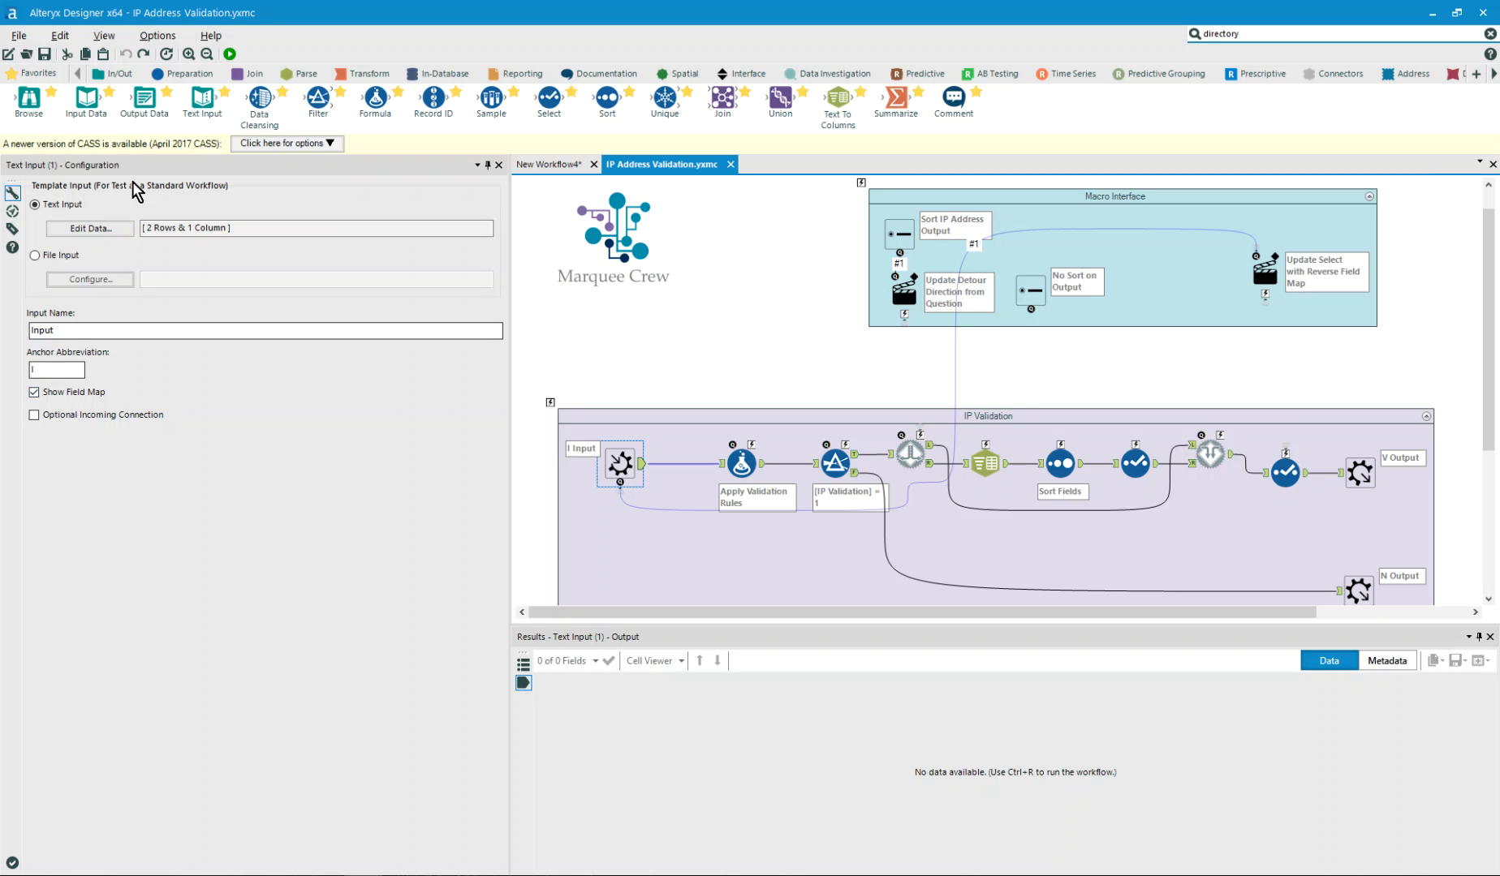
pyautogui.click(158, 38)
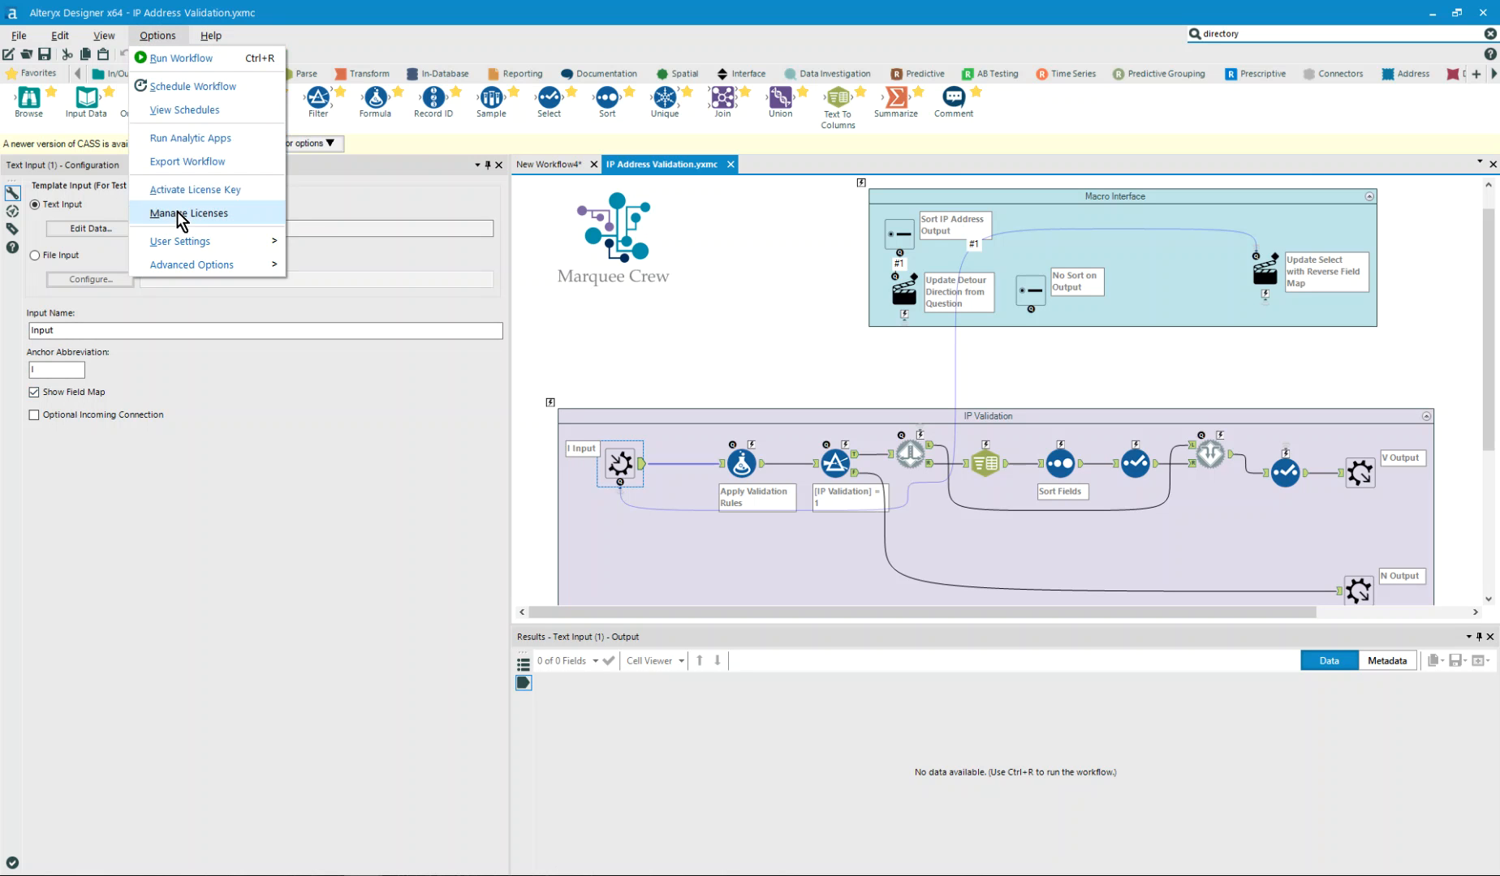
pyautogui.click(106, 38)
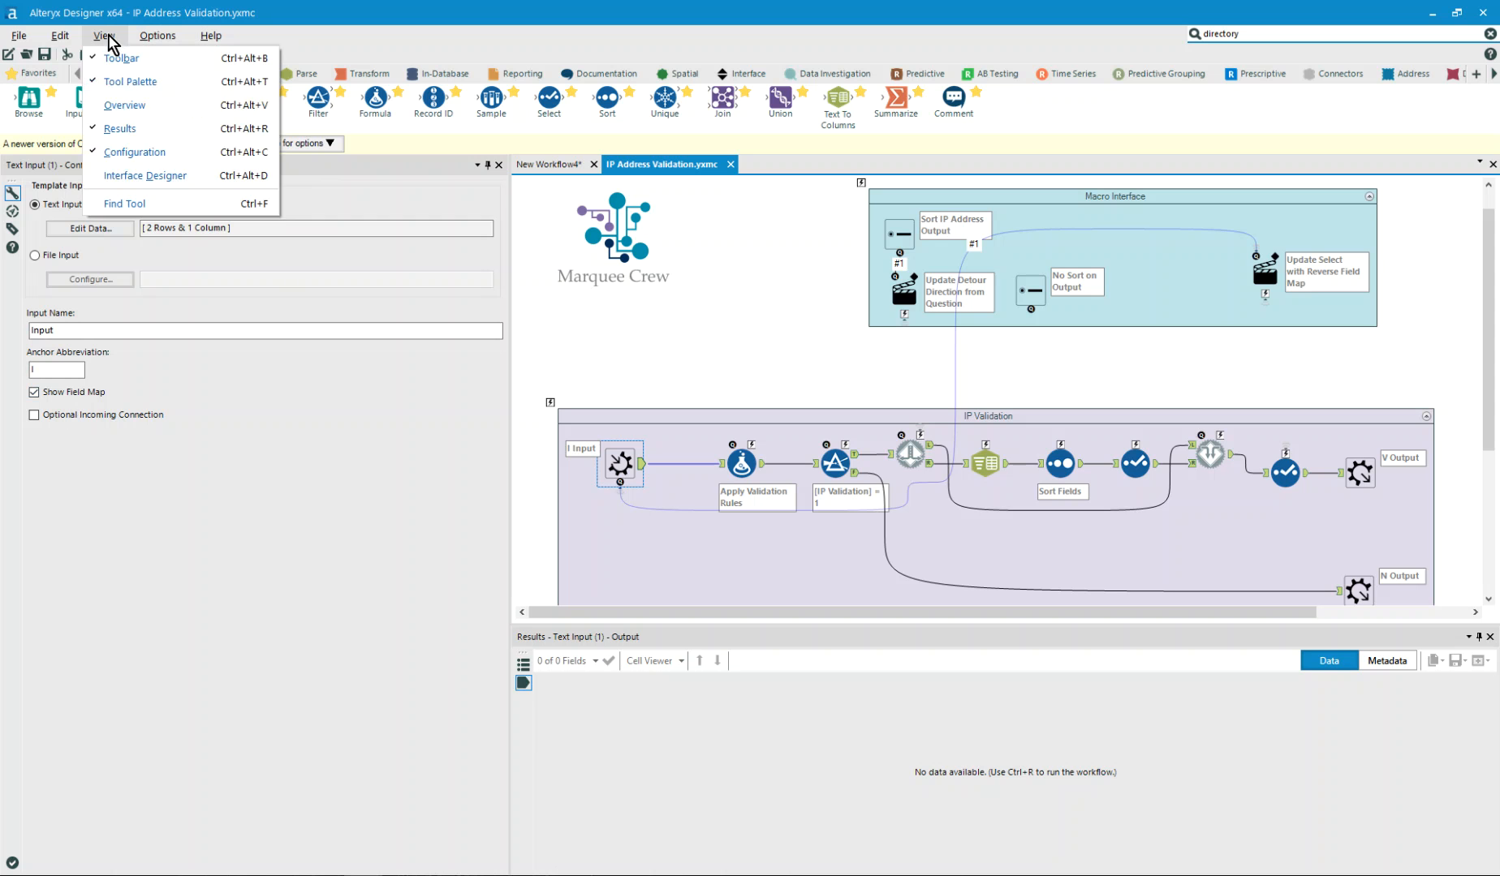
pyautogui.click(134, 176)
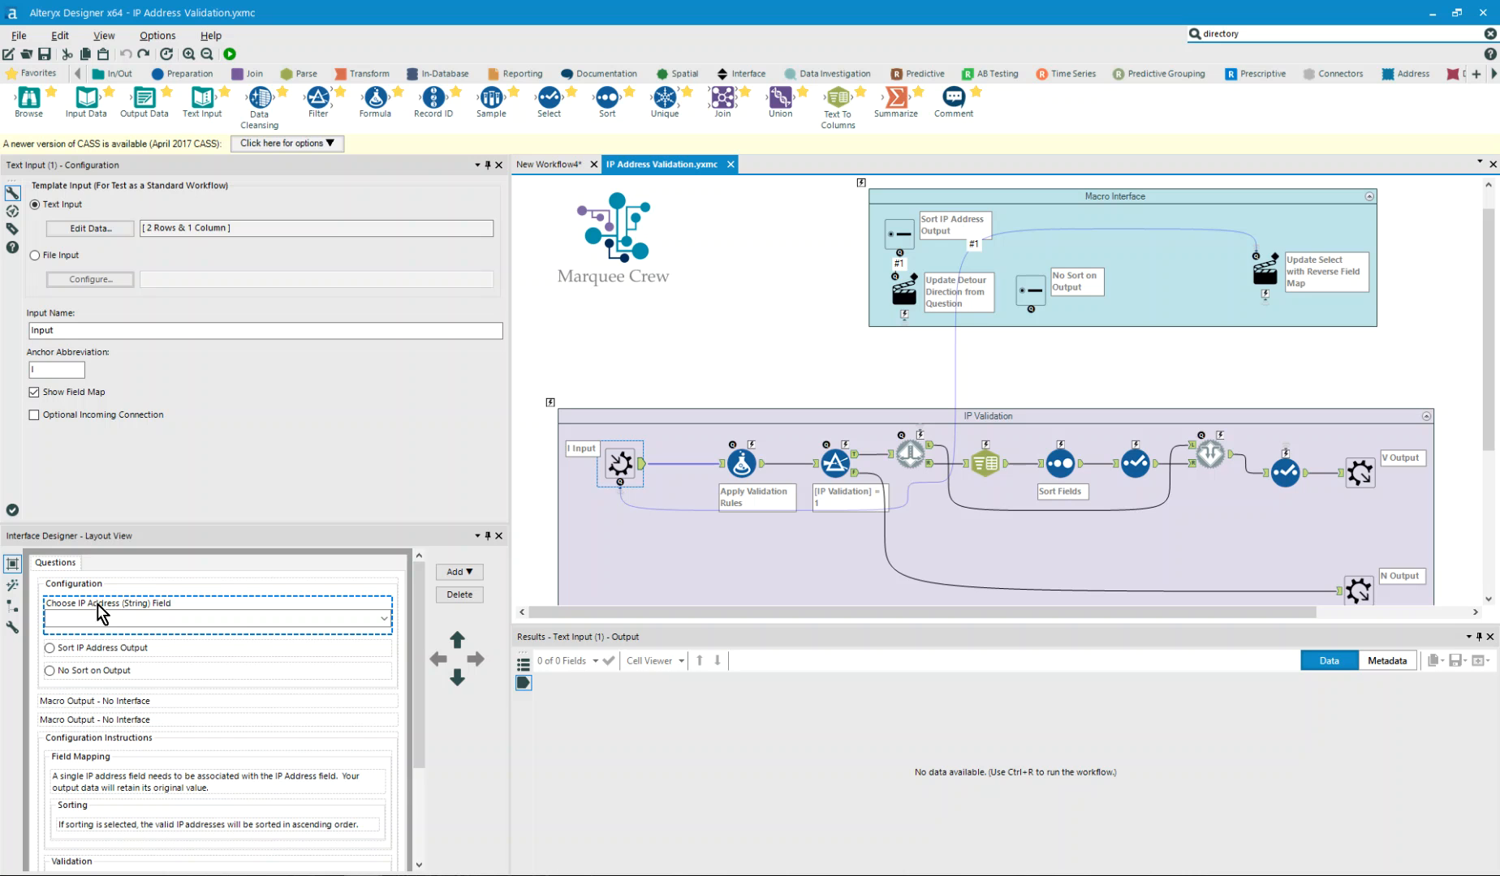
# Open the macro input's template data, check its IP Address column heading, and close the data editor.
pyautogui.click(99, 221)
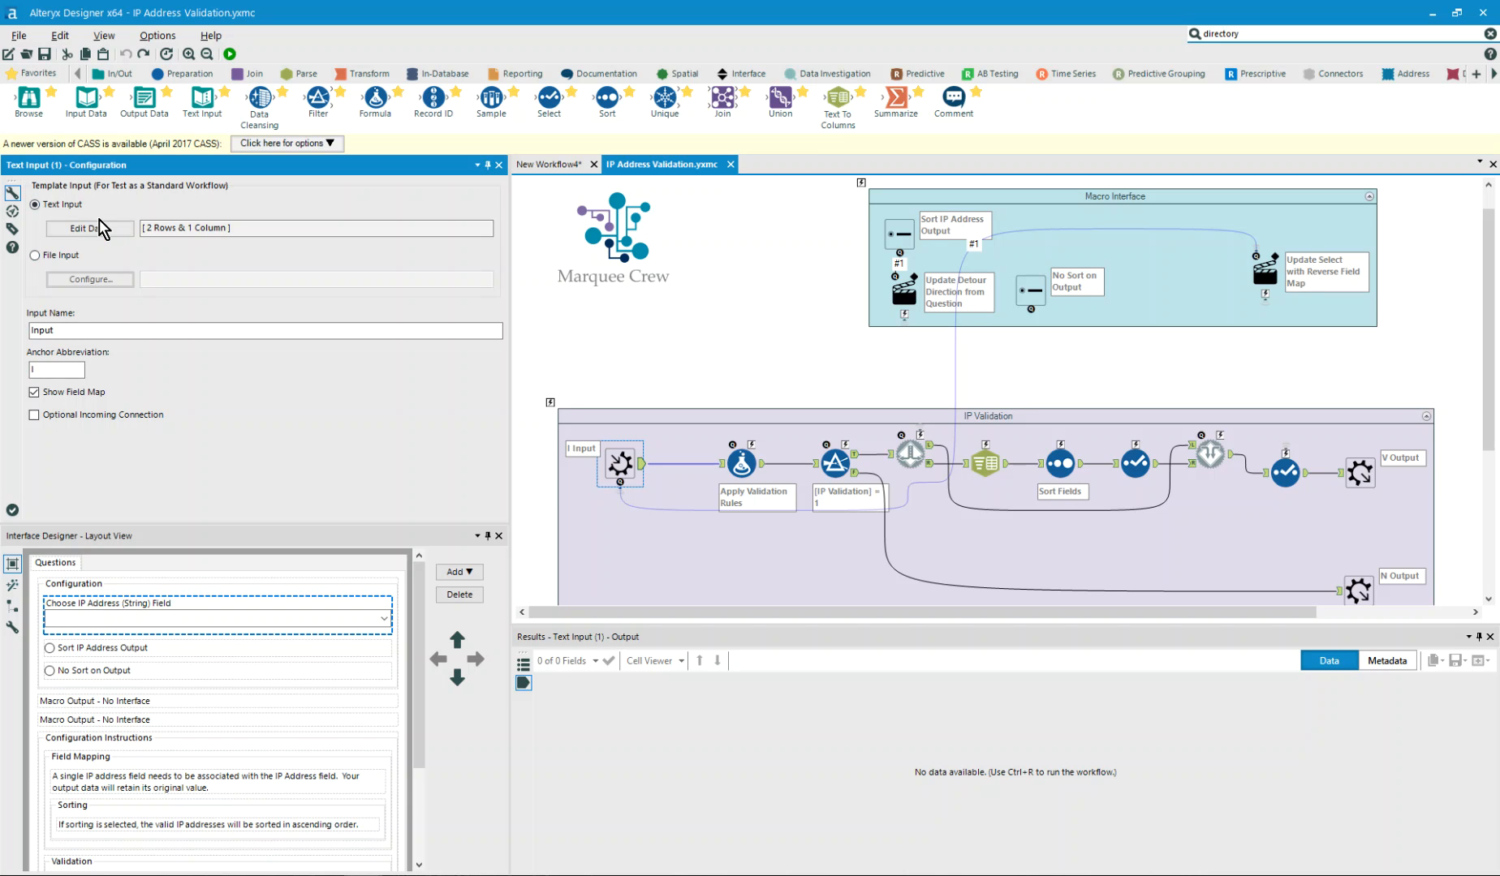
pyautogui.click(100, 226)
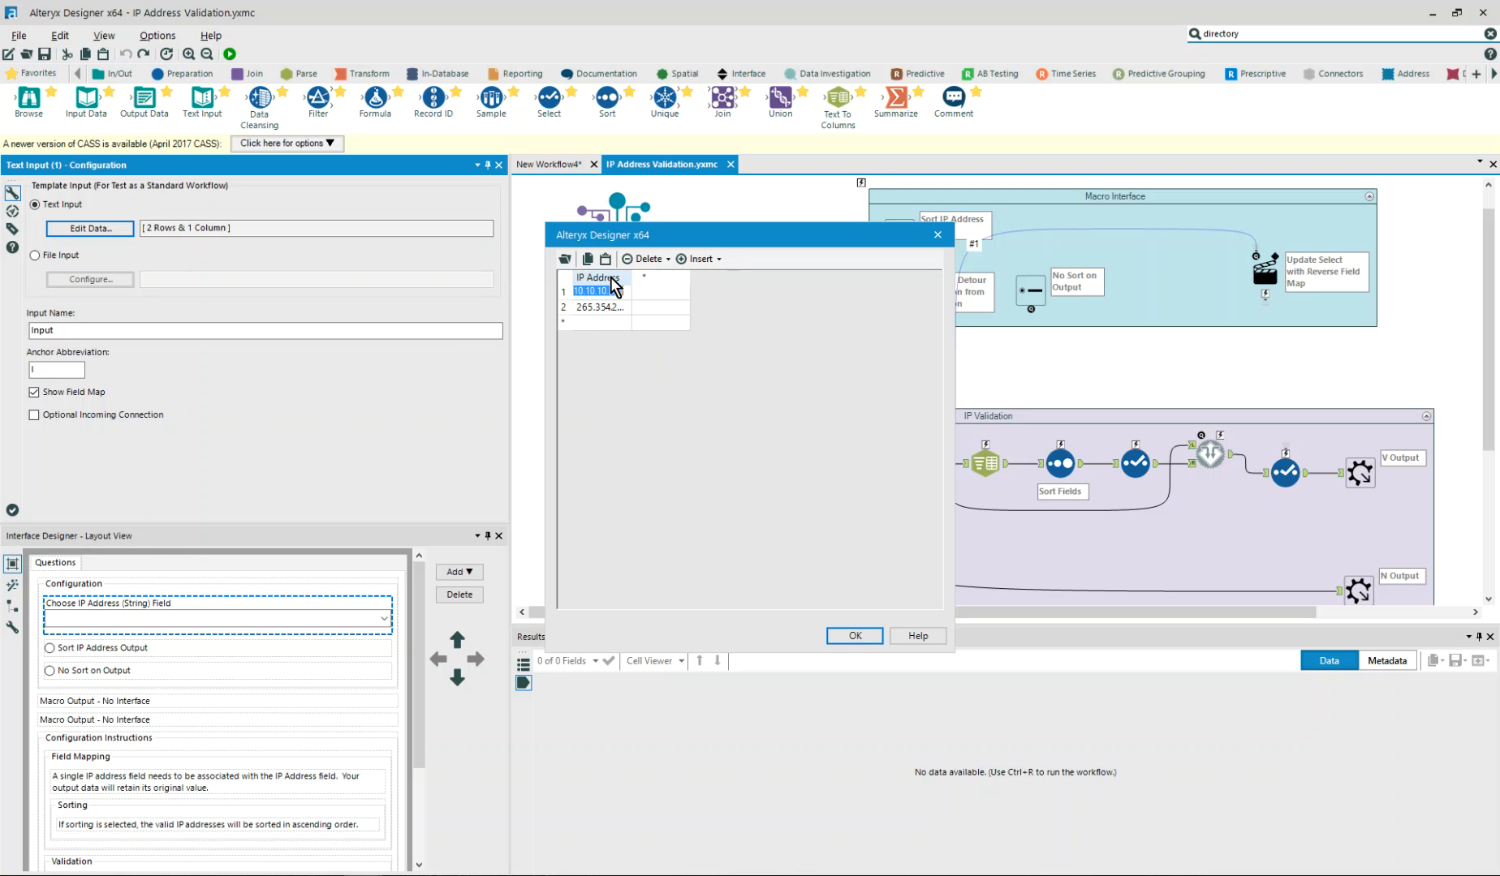
pyautogui.click(855, 635)
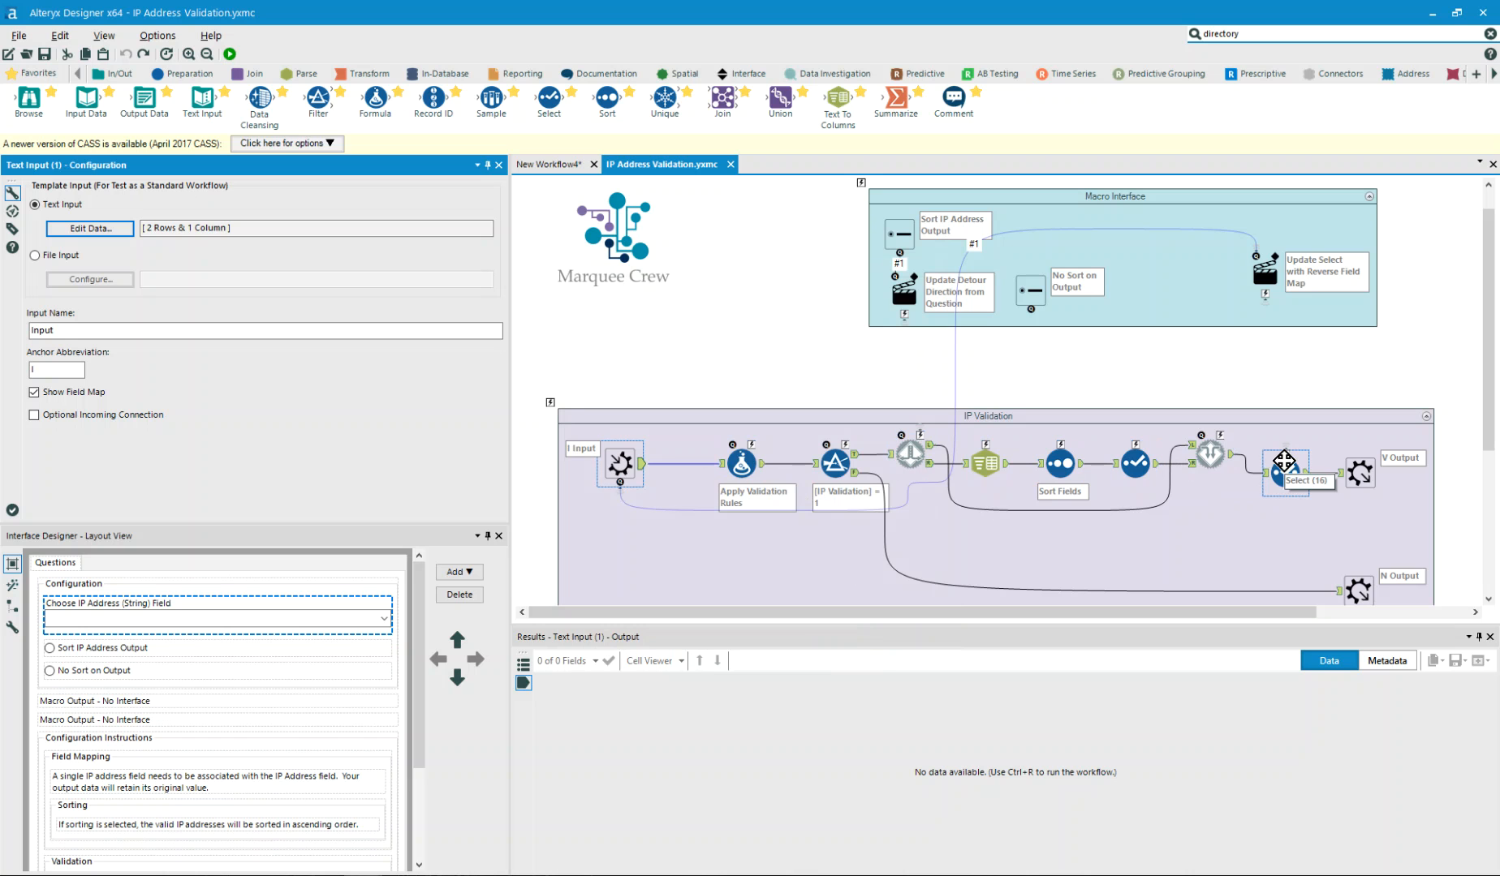
# Trace the IP Address field through the validation formula, macro input, reverse field map action and final Select tool.
pyautogui.click(741, 463)
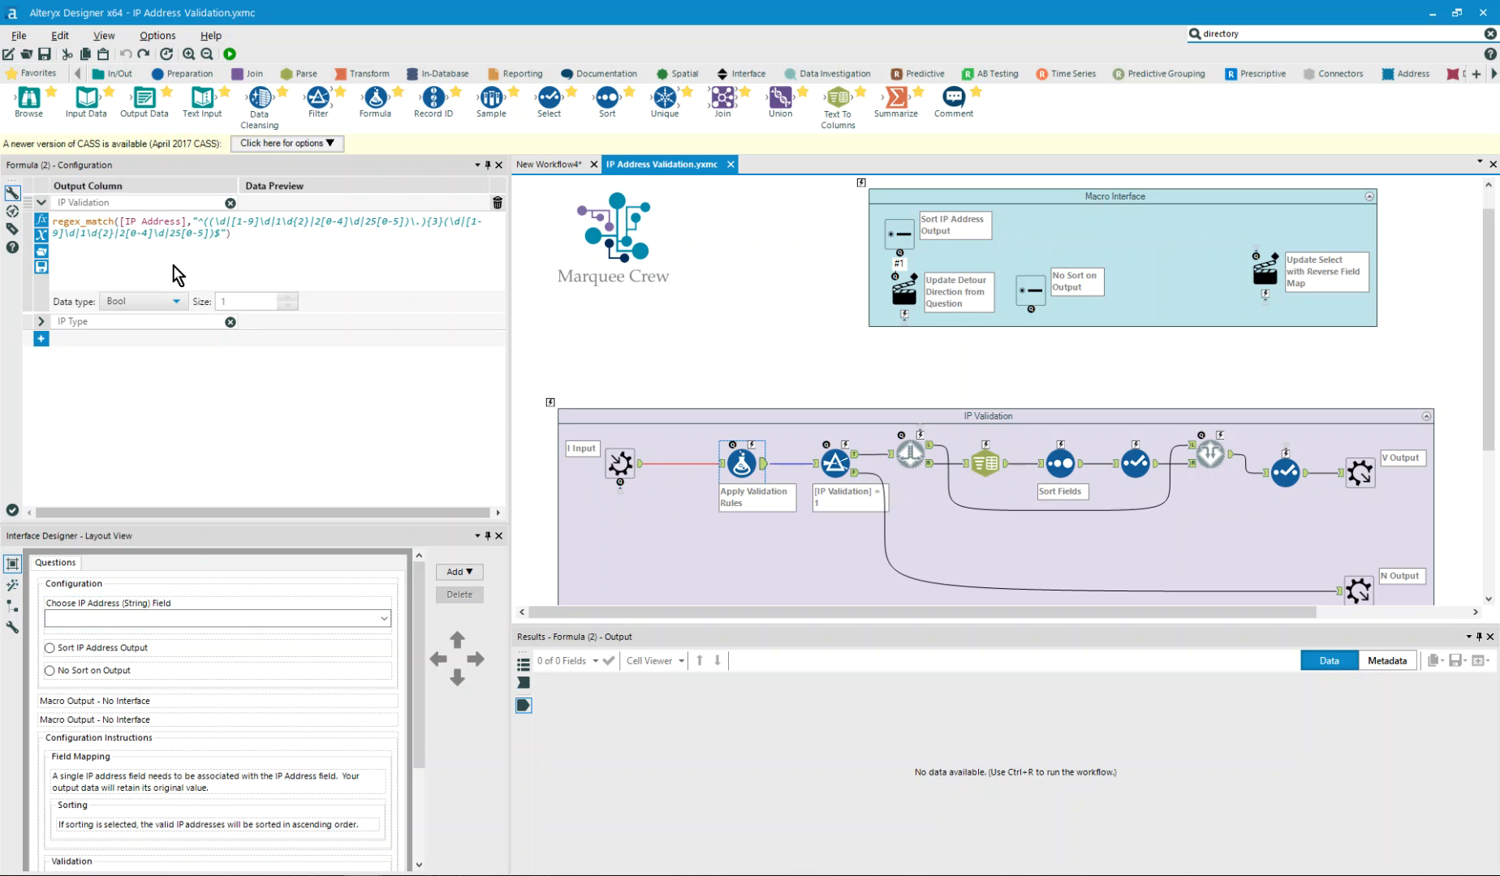
pyautogui.moveTo(123, 221); pyautogui.dragTo(181, 220)
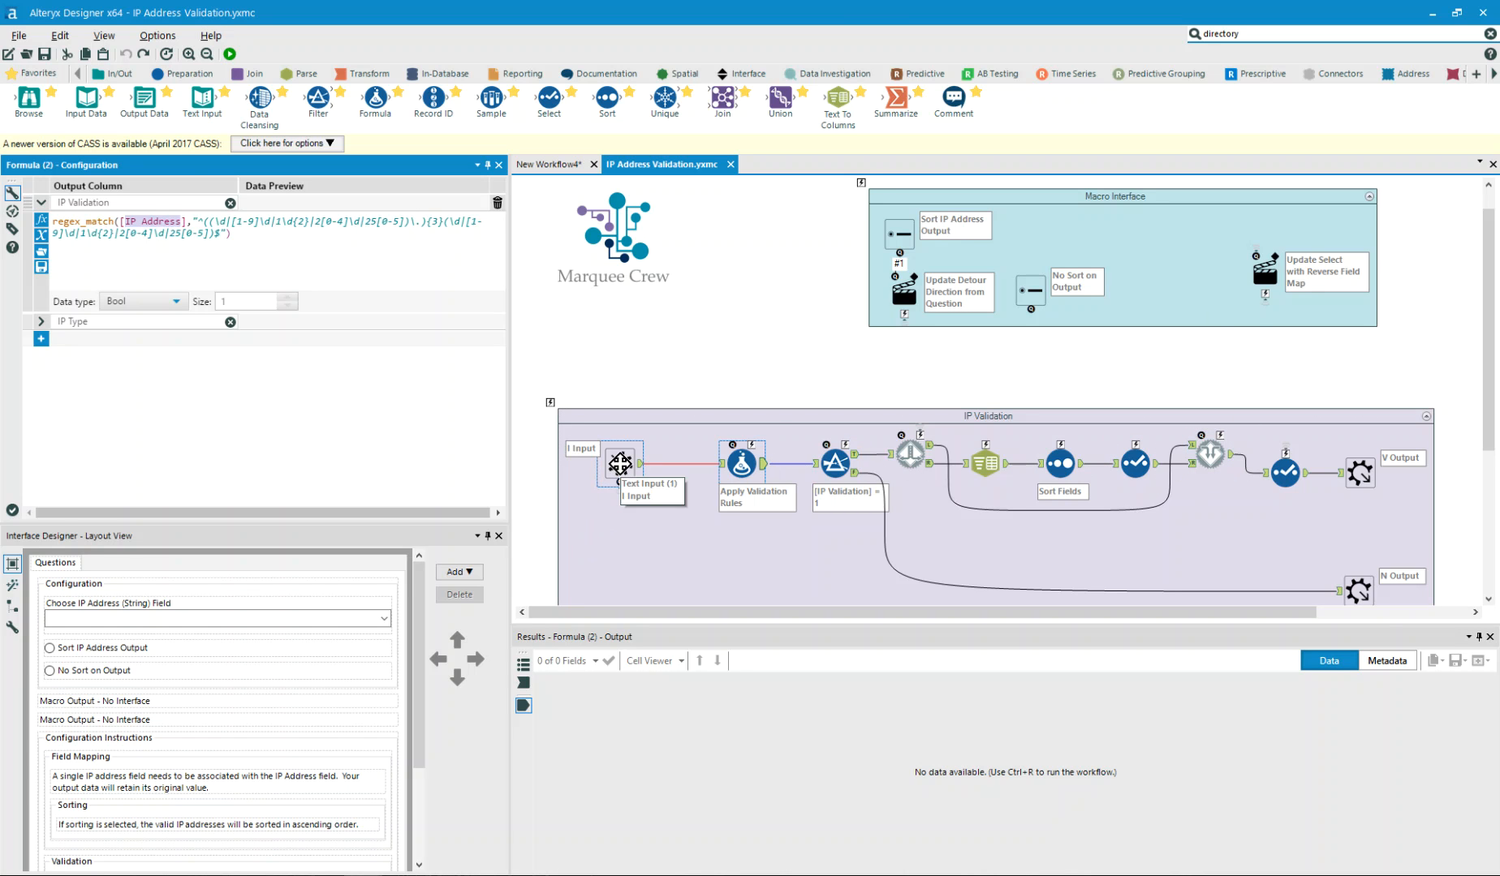
pyautogui.click(620, 463)
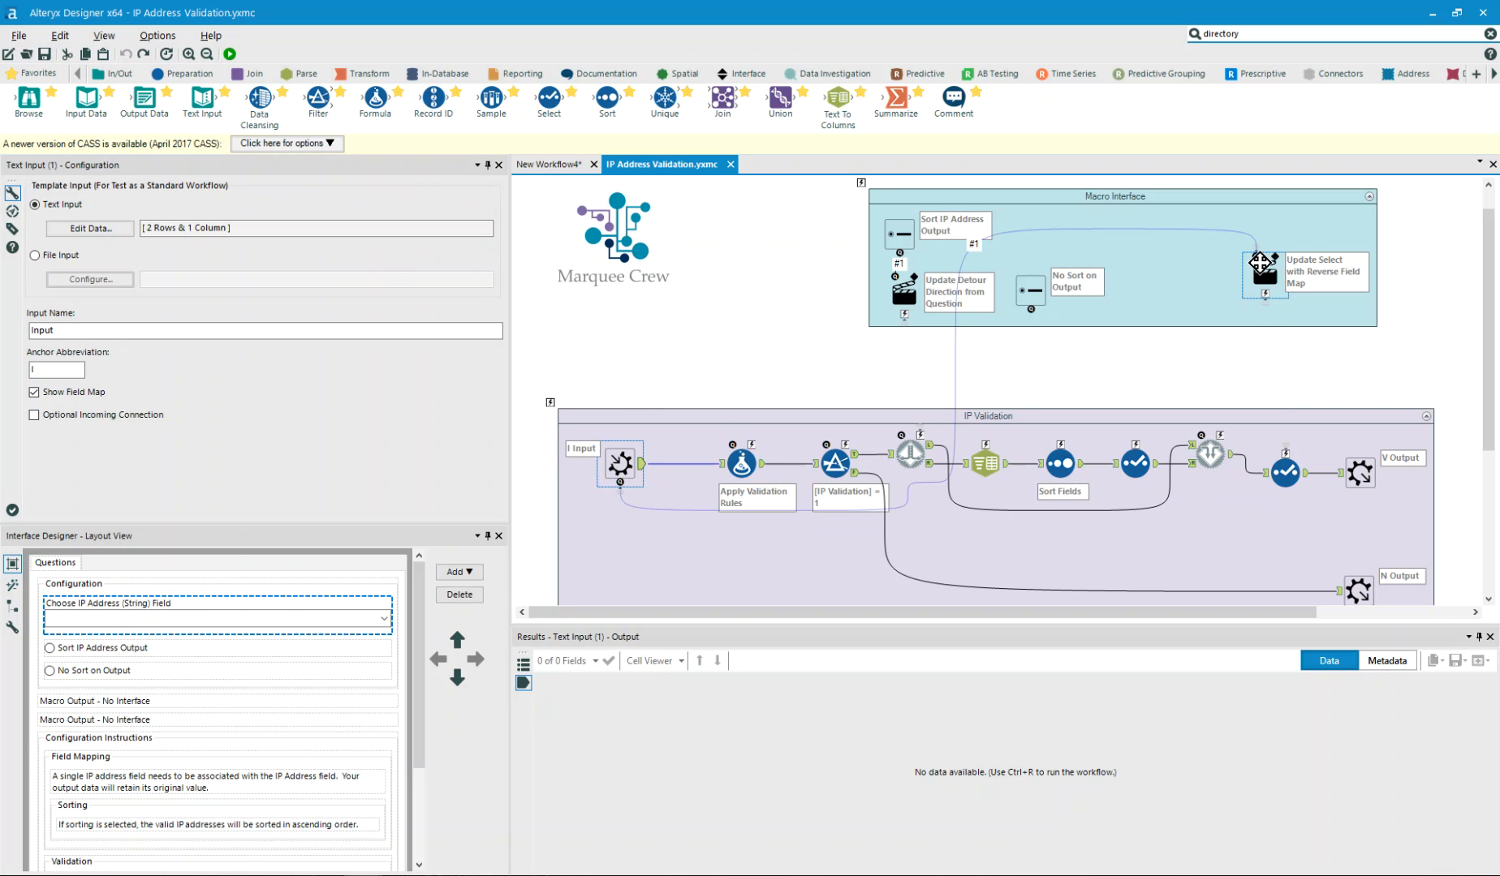
pyautogui.click(1260, 267)
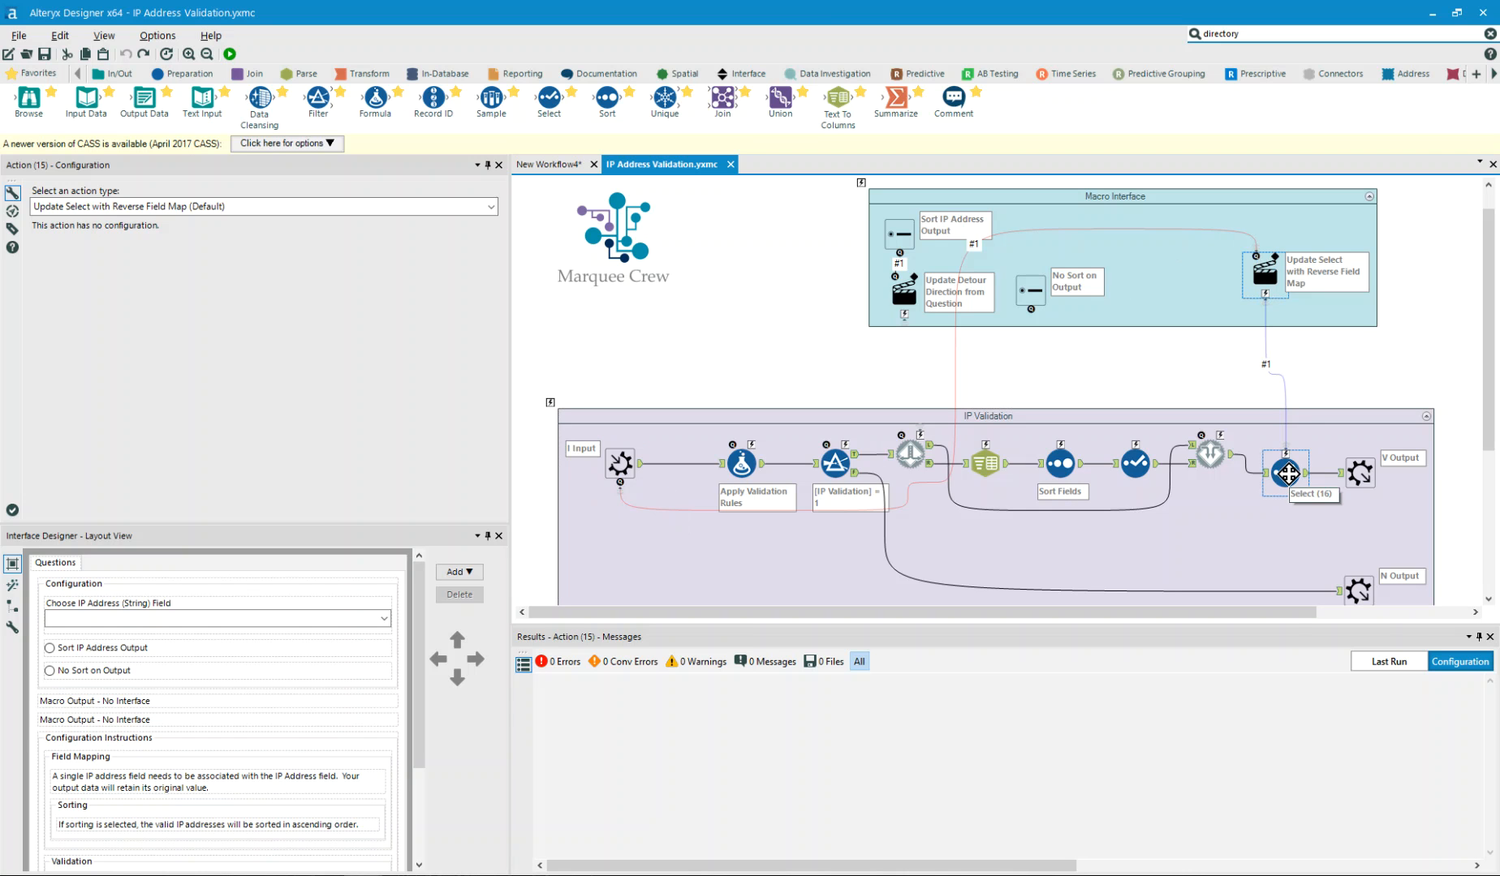
pyautogui.click(1287, 472)
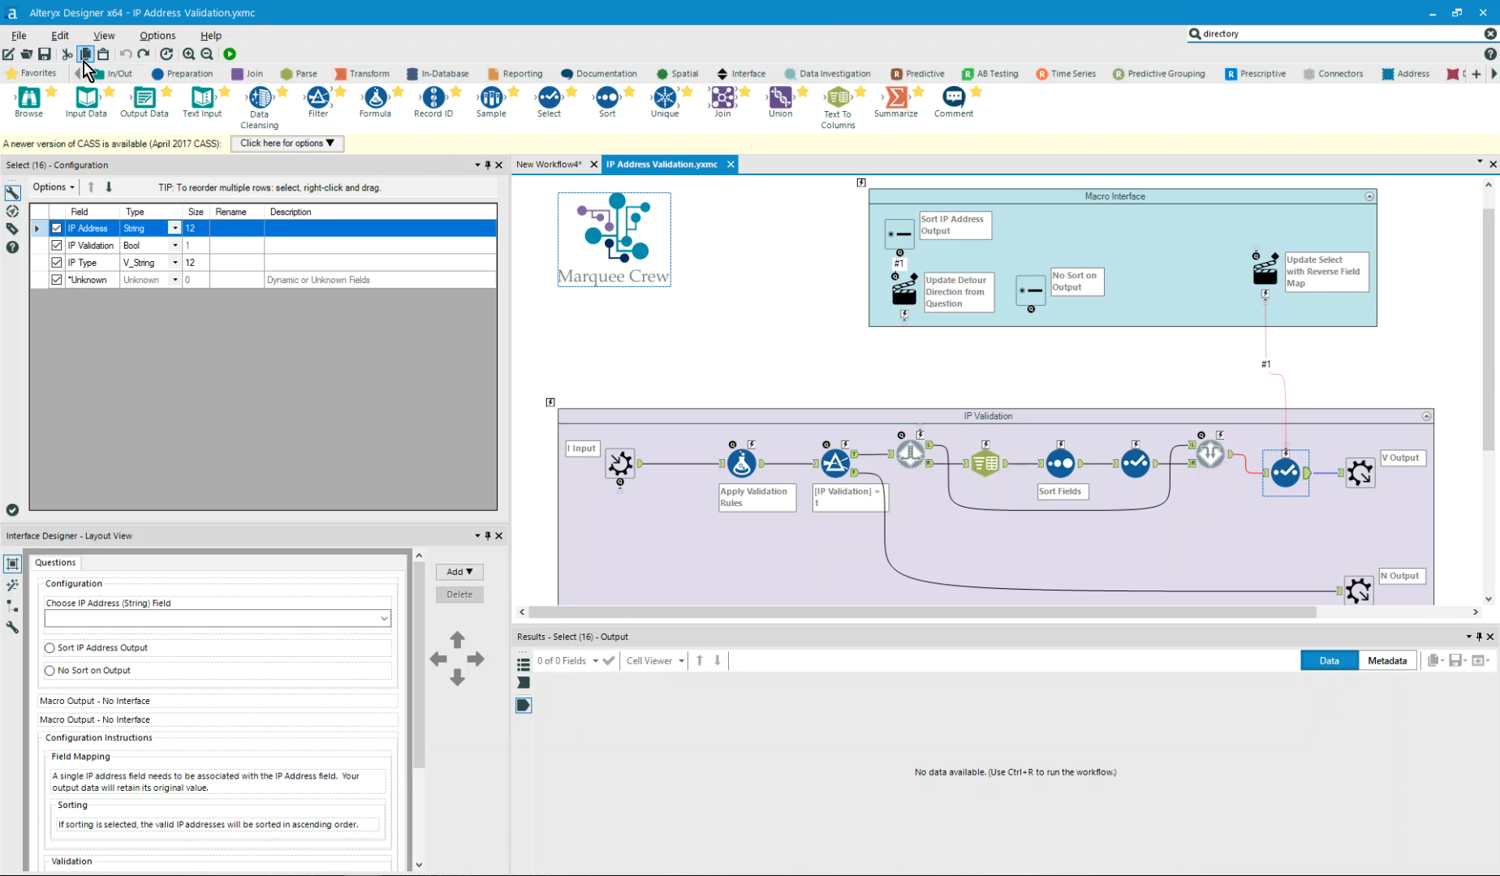
# Return to New Workflow4, check the Select tool's rename, and rerun the workflow with the valid-output Browse selected.
pyautogui.click(557, 165)
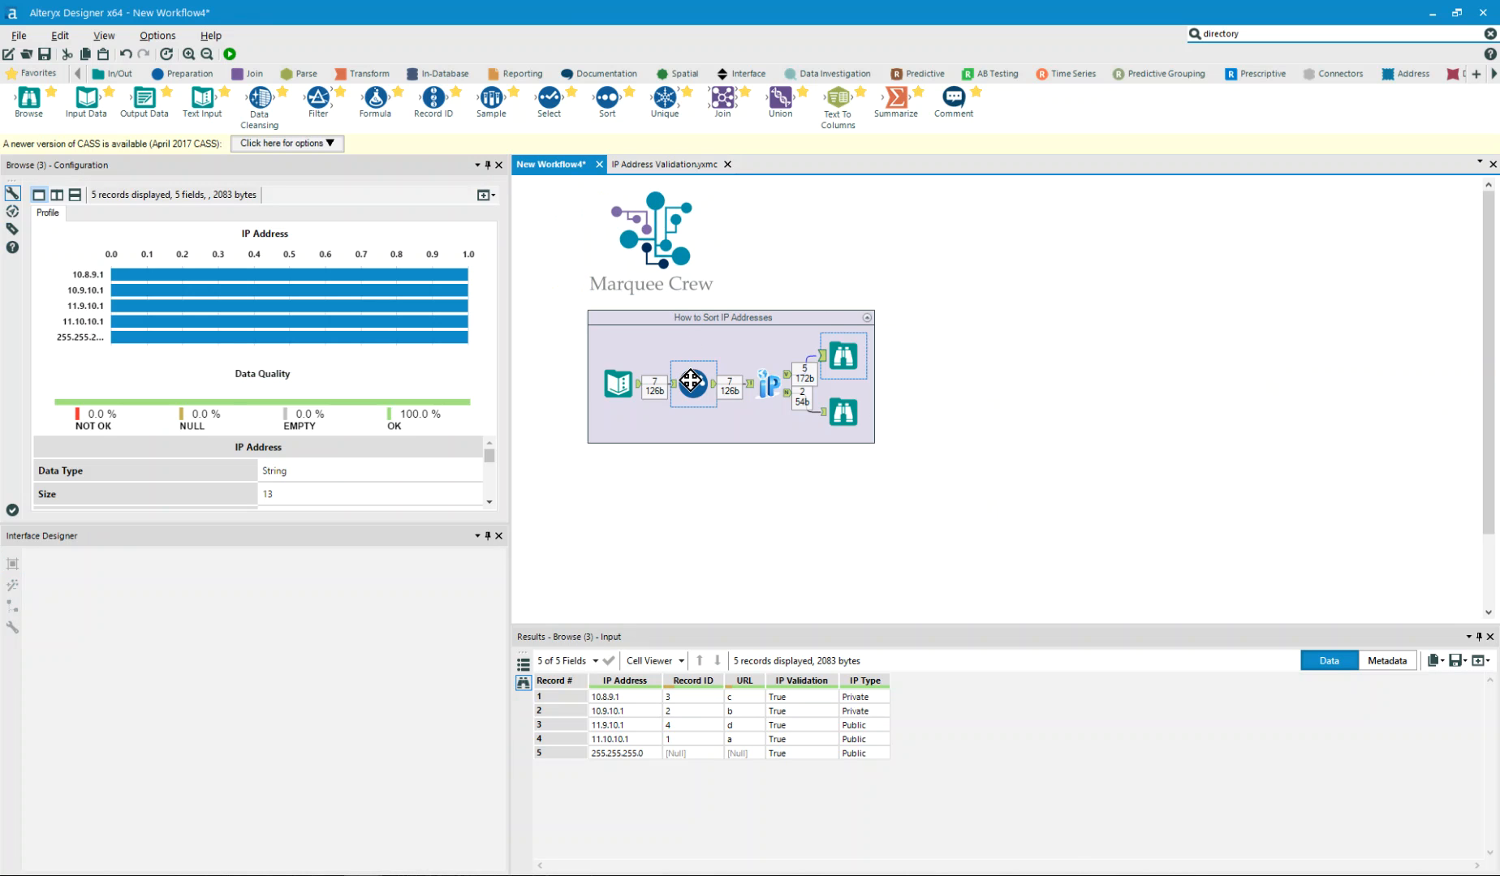
pyautogui.click(692, 385)
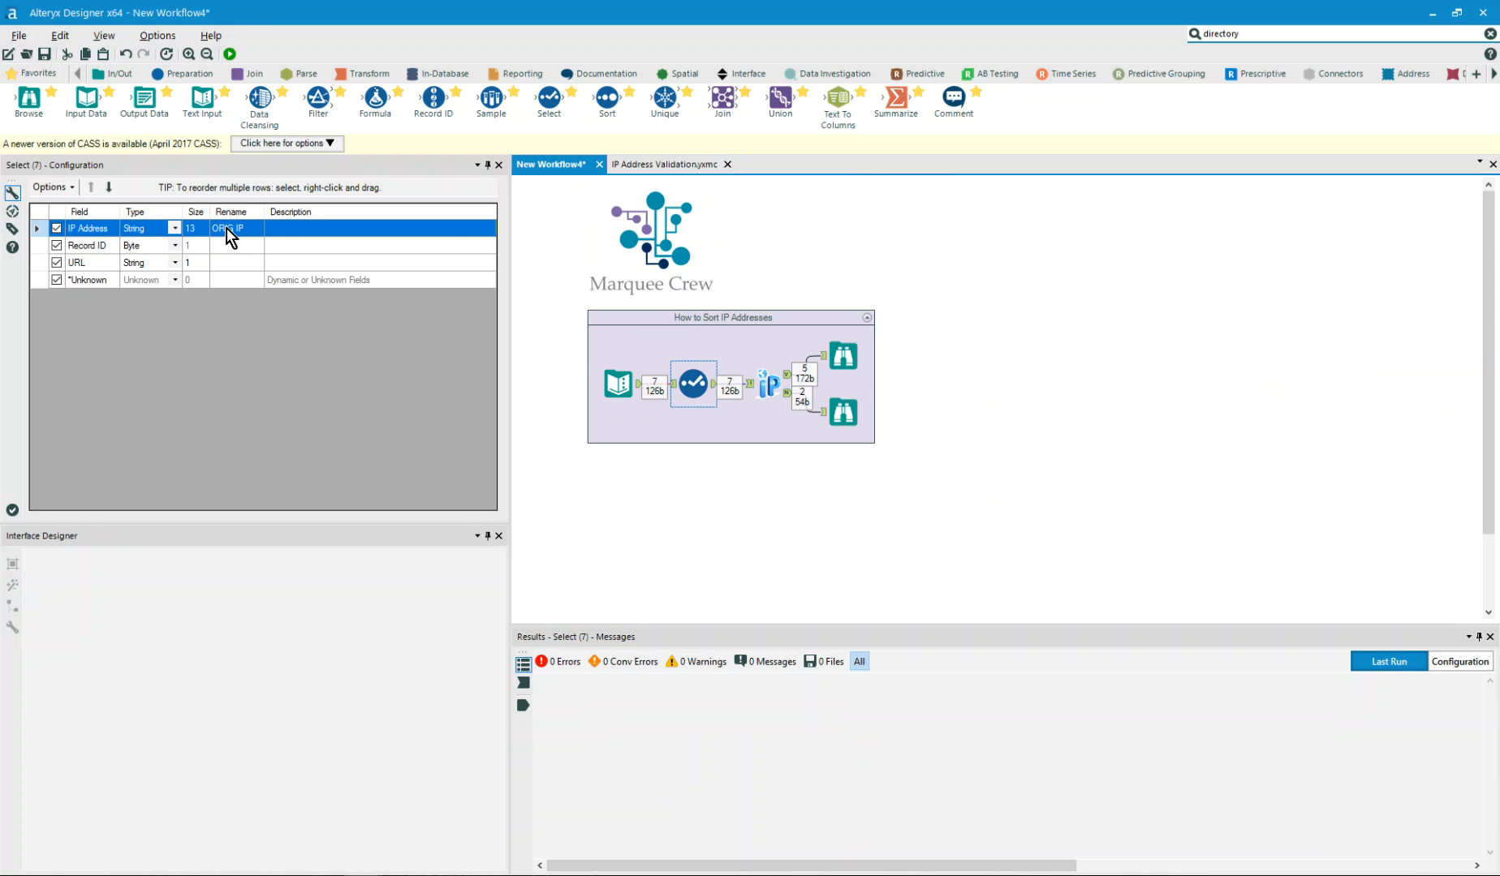
pyautogui.click(843, 356)
pyautogui.click(230, 55)
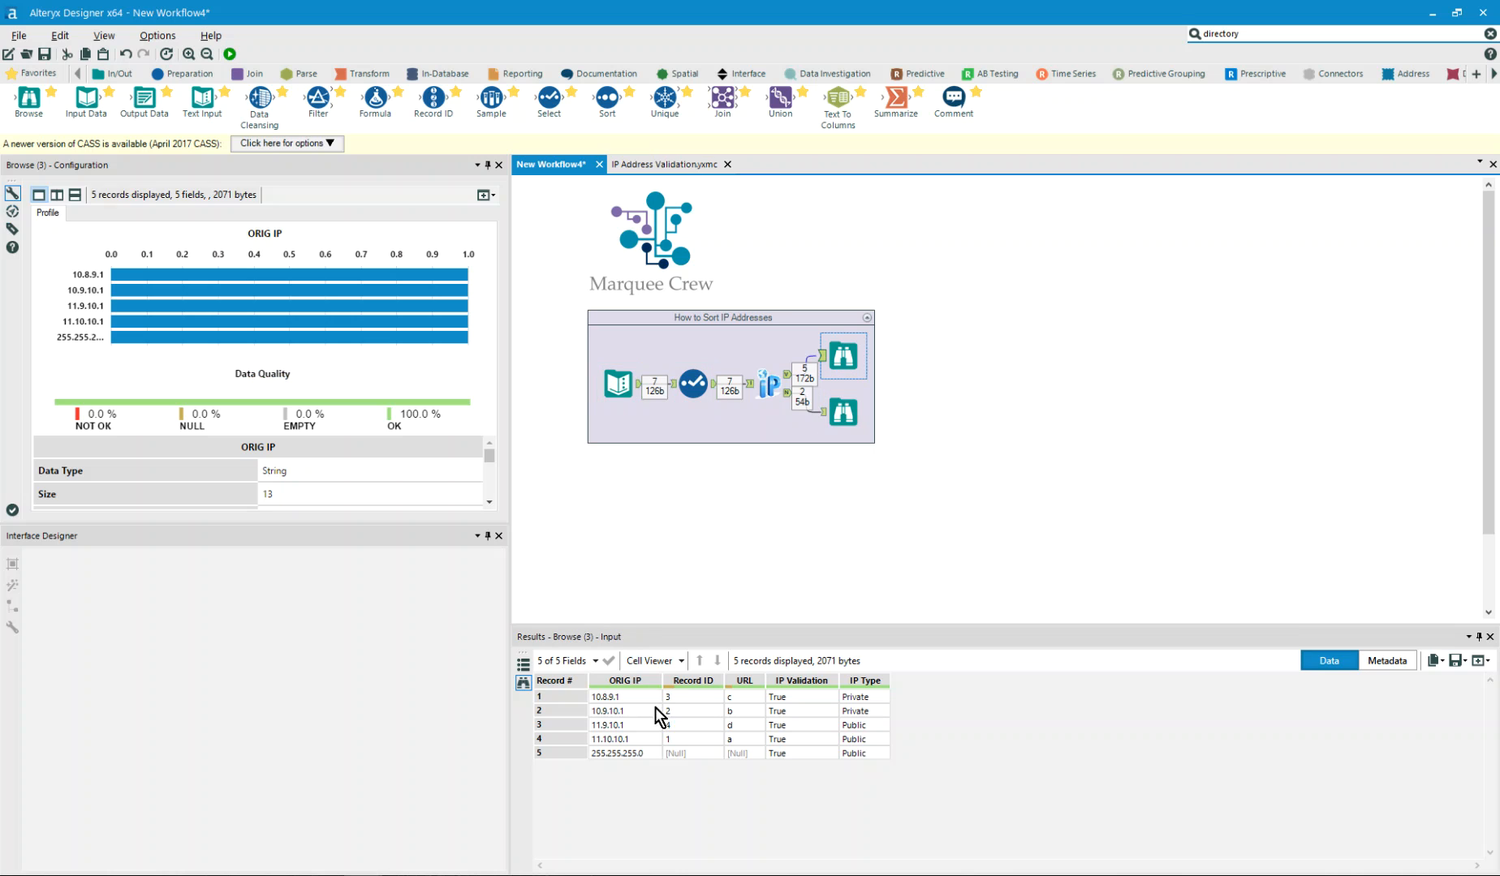